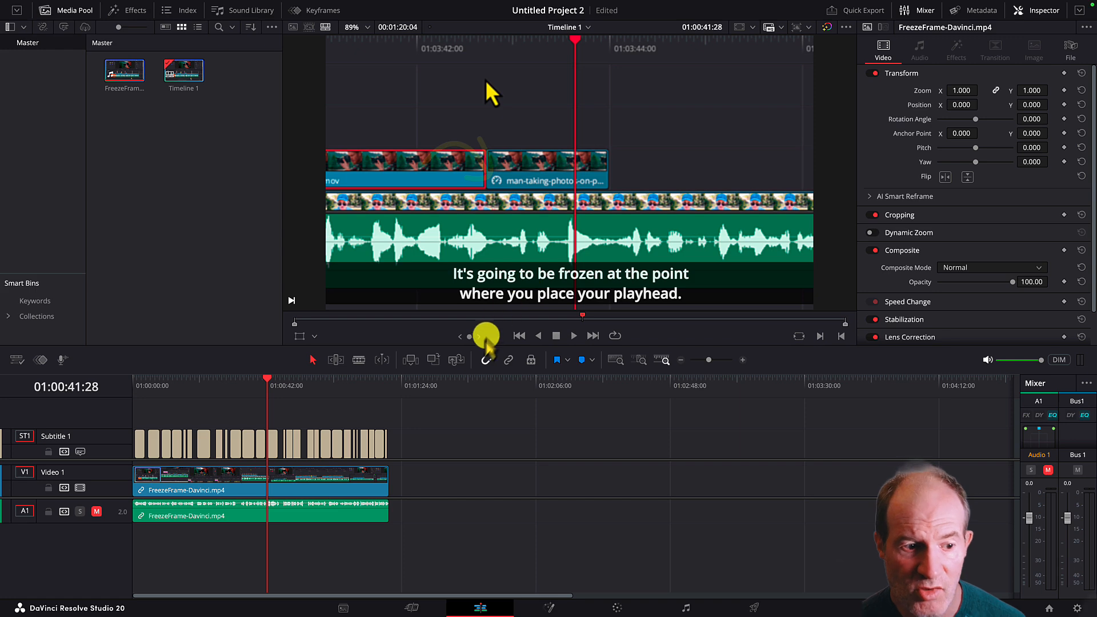
Delete all the existing captions from the Subtitle 1 track.
drag(425, 439, 131, 443)
key(Delete)
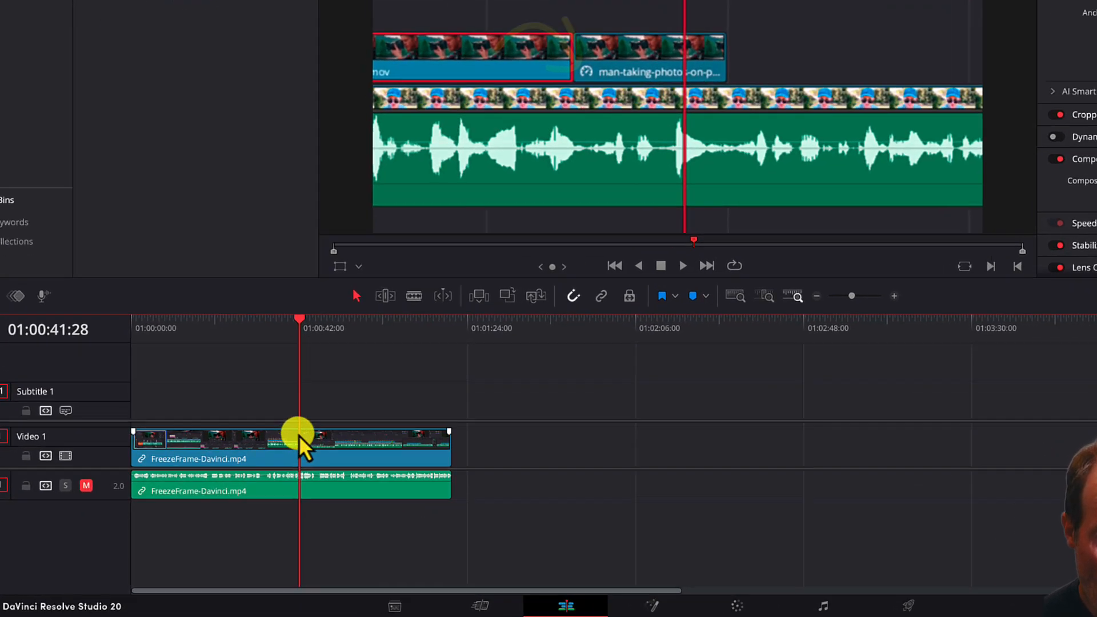
Select the FreezeFrame-Davinci.mp4 video clip and start Create Subtitles from Audio for the timeline.
click(279, 476)
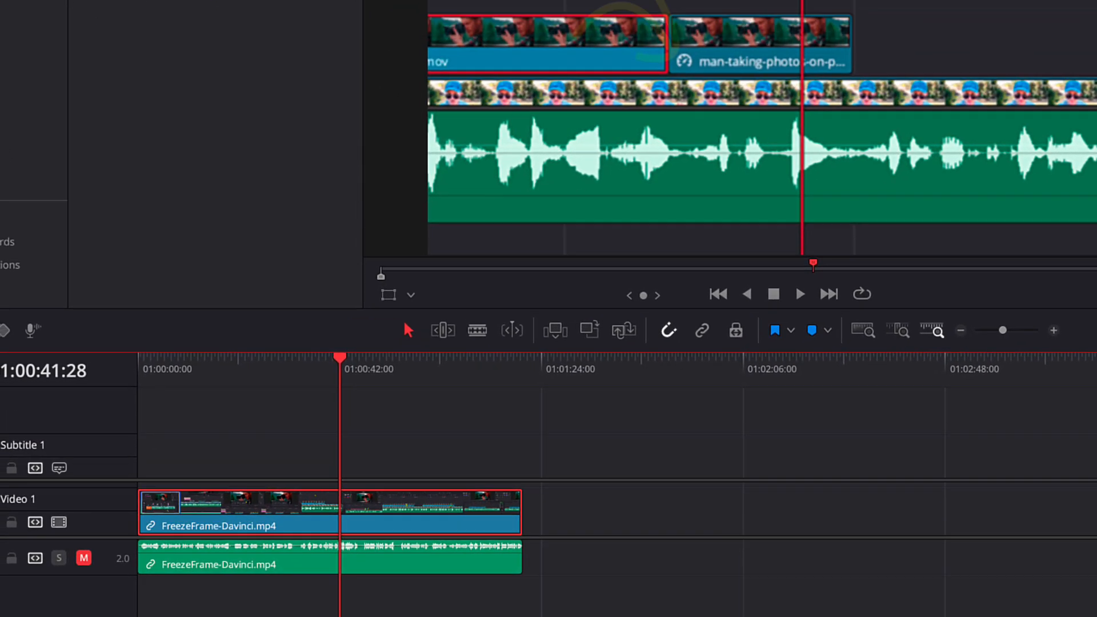
click(243, 9)
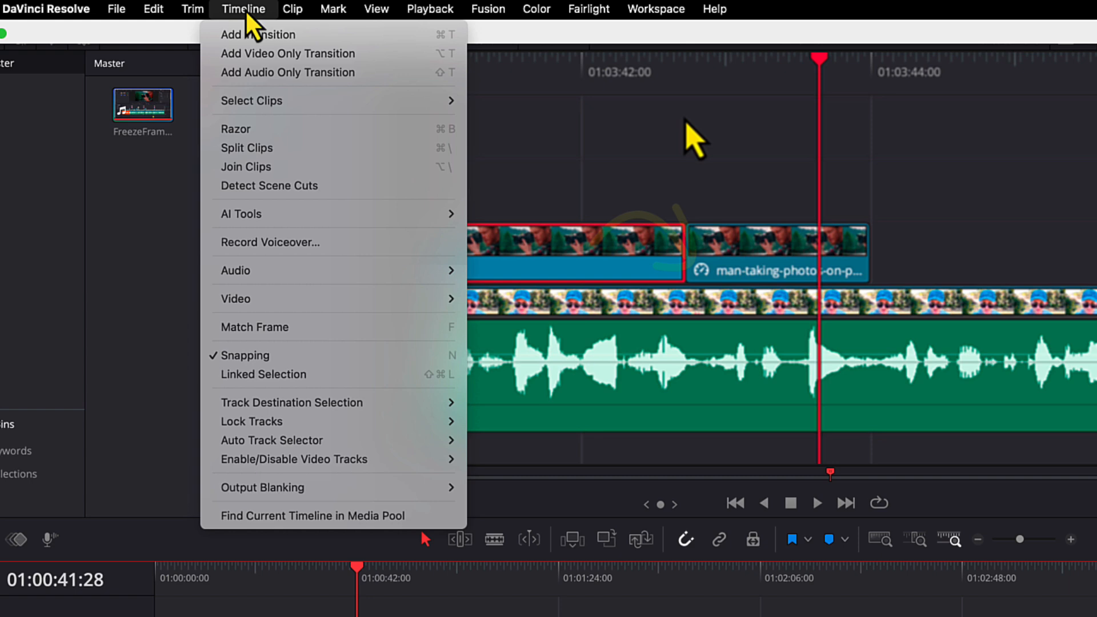
mouse_move(270, 212)
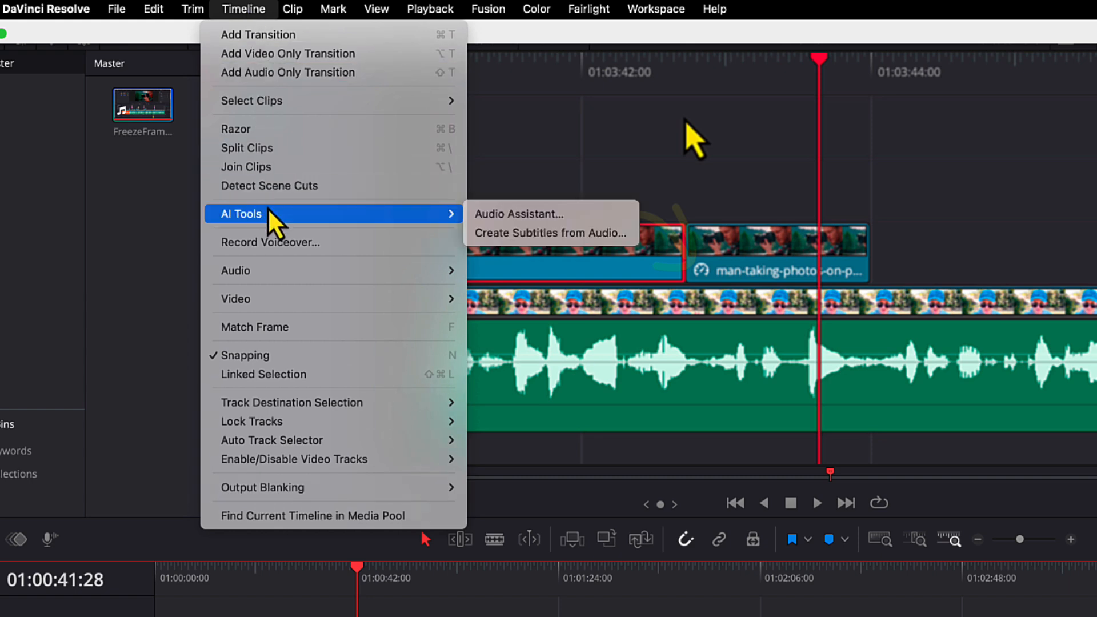
click(529, 232)
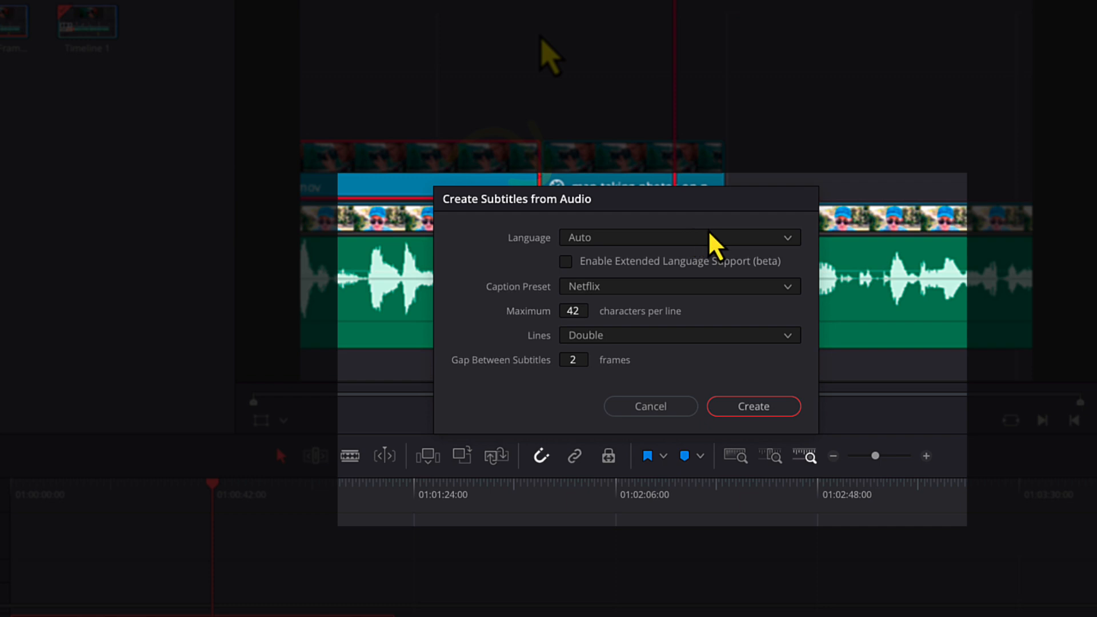
Examine the available transcription languages and the extended language support option, leaving its package undownloaded.
click(724, 237)
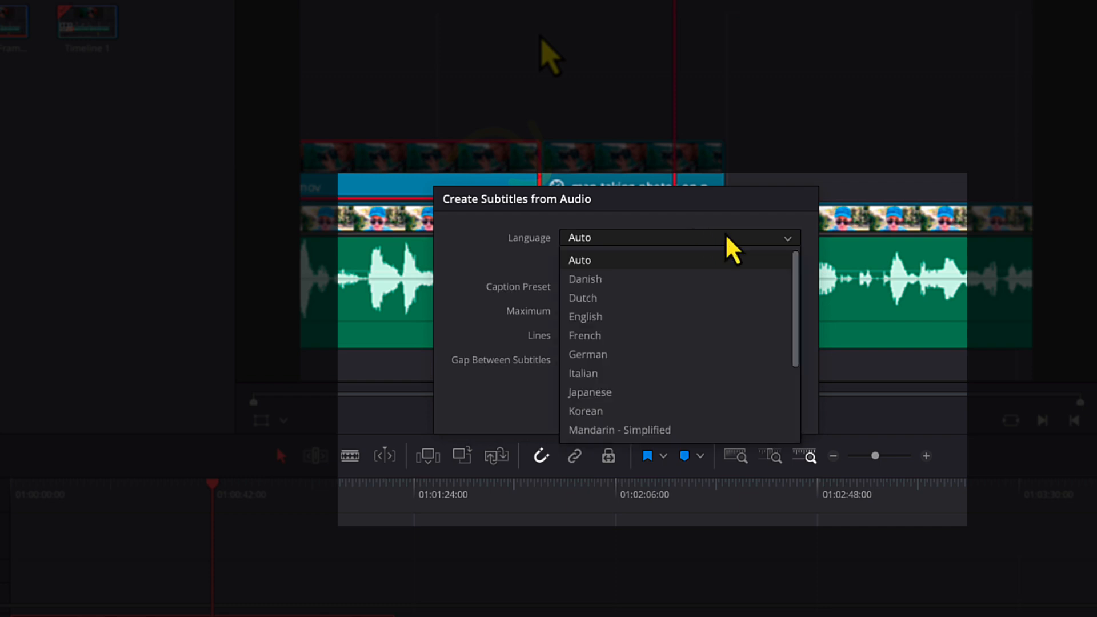
mouse_move(803, 311)
mouse_down()
mouse_move(800, 380)
mouse_move(806, 299)
mouse_up()
click(730, 233)
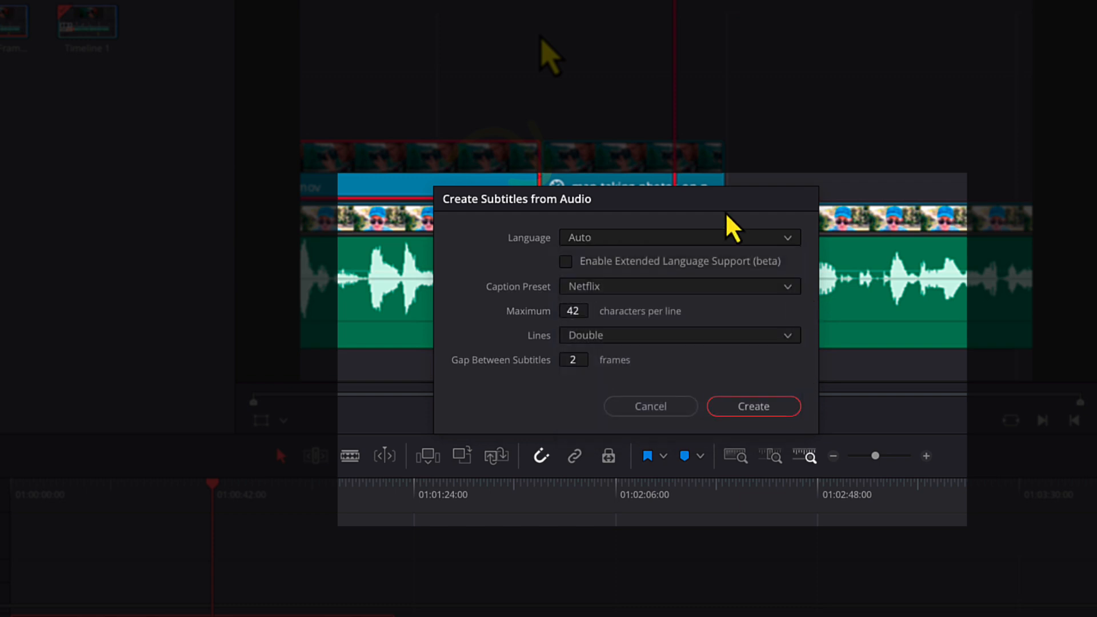
click(571, 266)
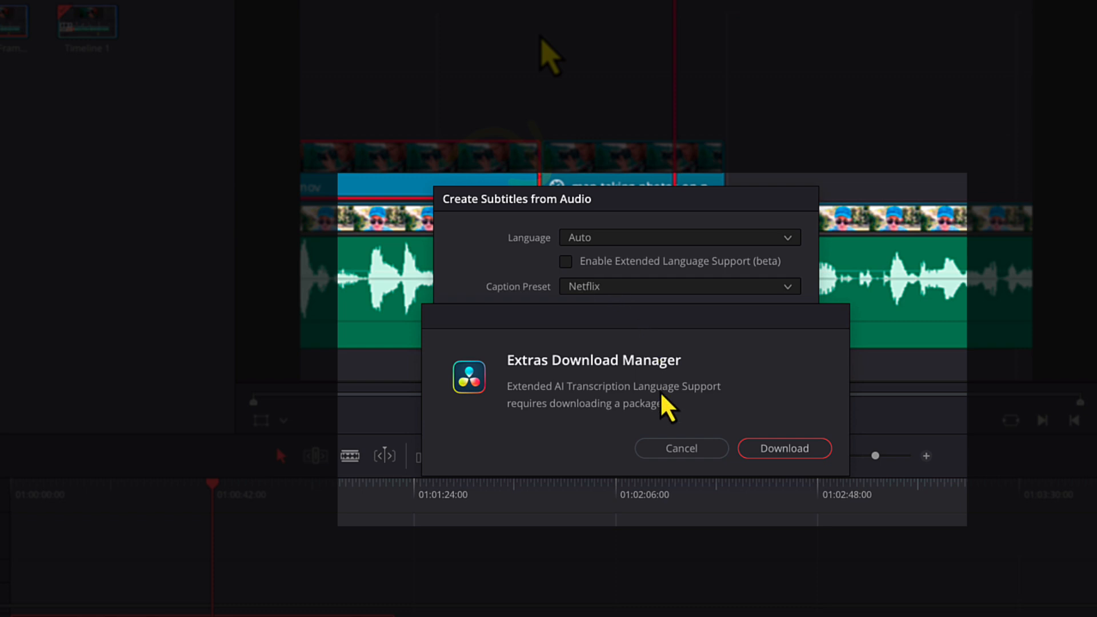
click(680, 449)
click(785, 239)
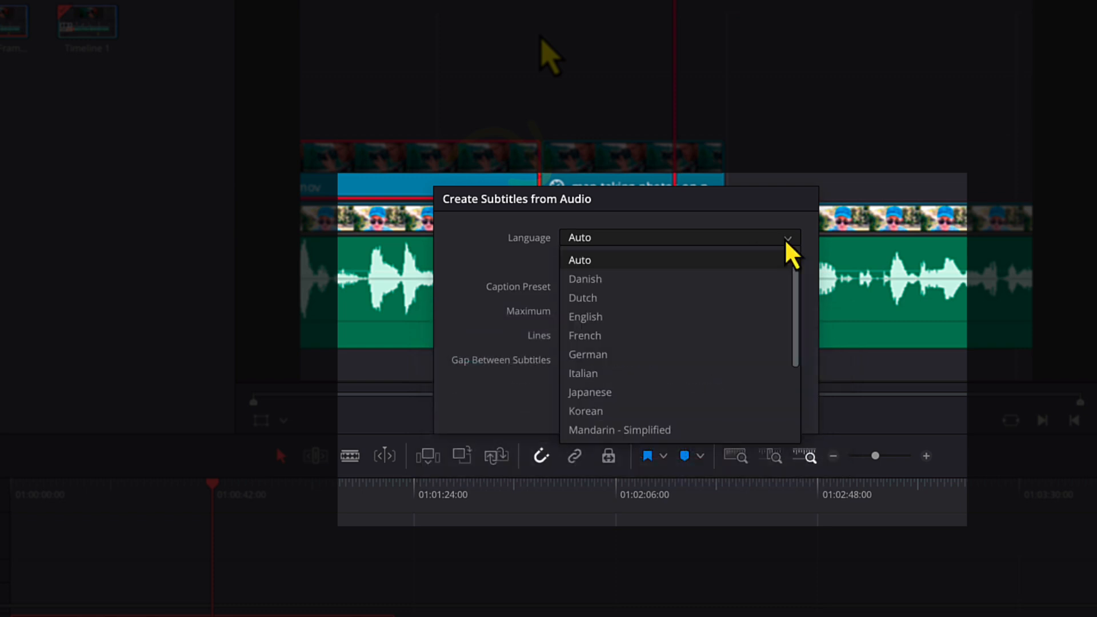
click(747, 221)
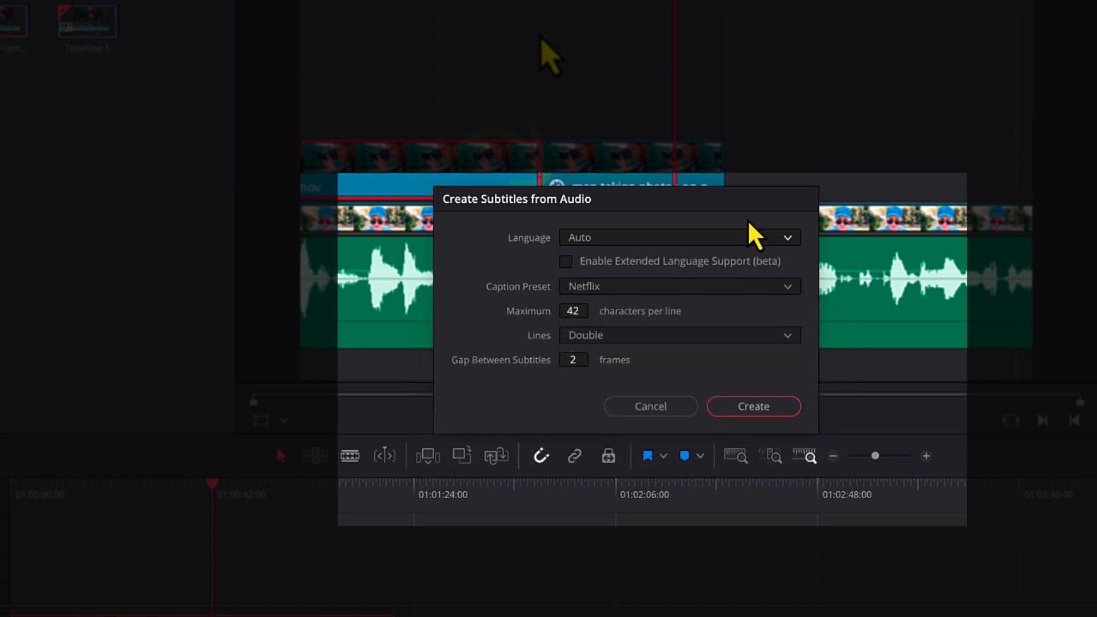
Generate the subtitles with the Subtitle Default caption preset and single lines.
click(641, 287)
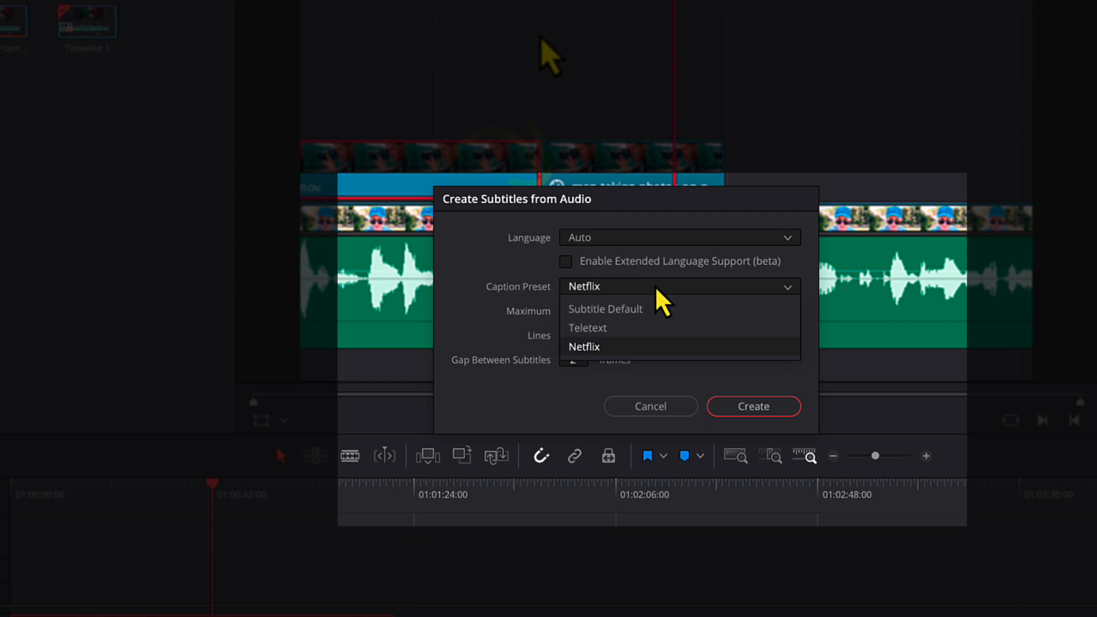
click(618, 309)
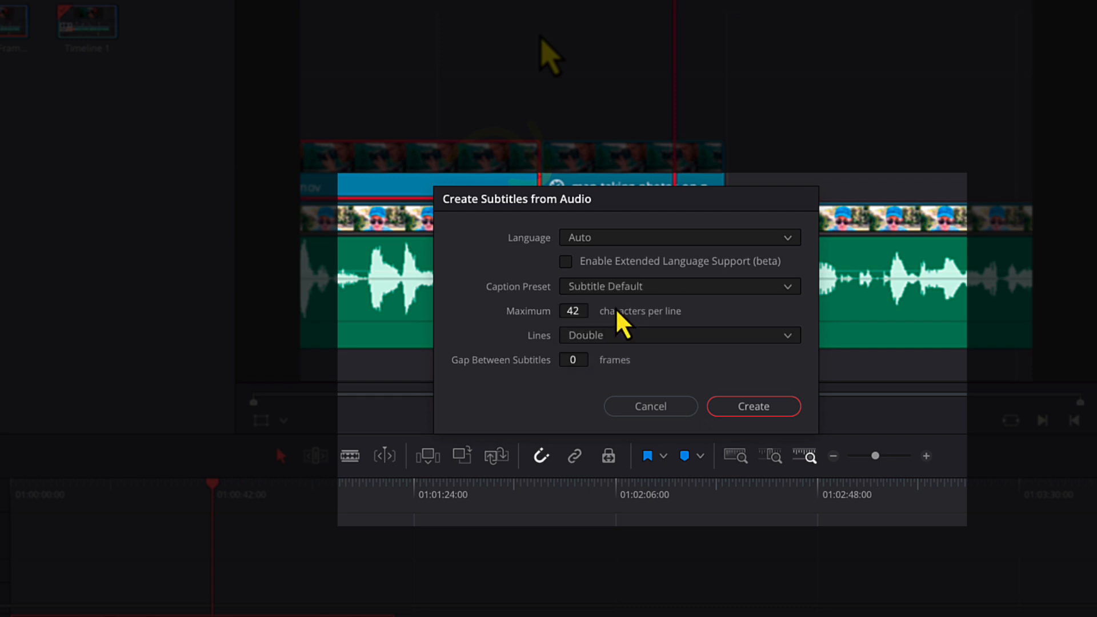
click(643, 288)
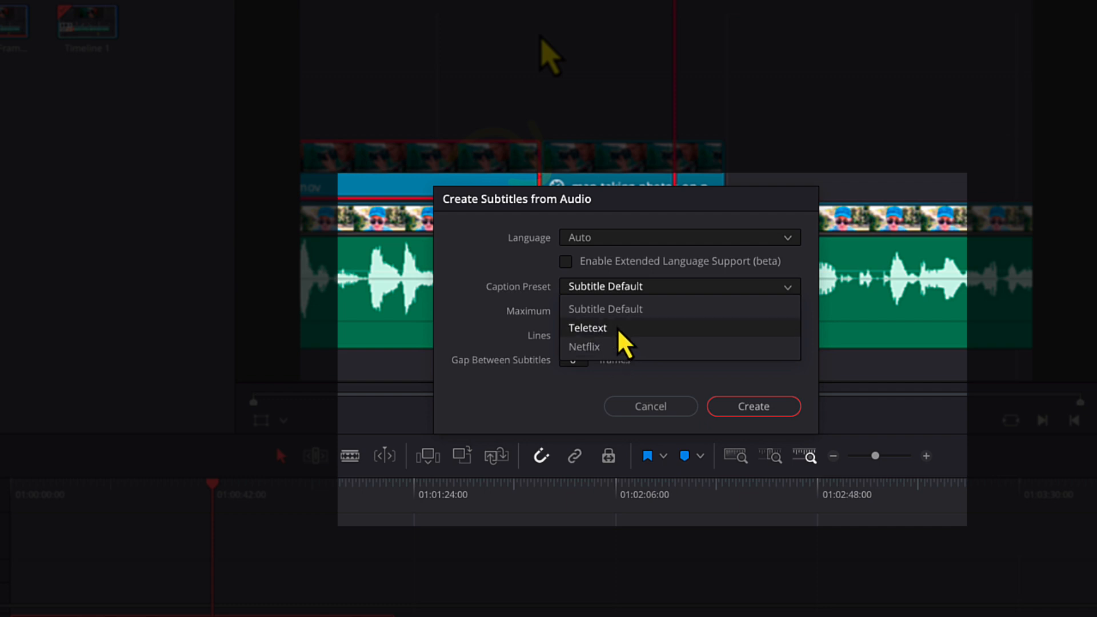
click(630, 311)
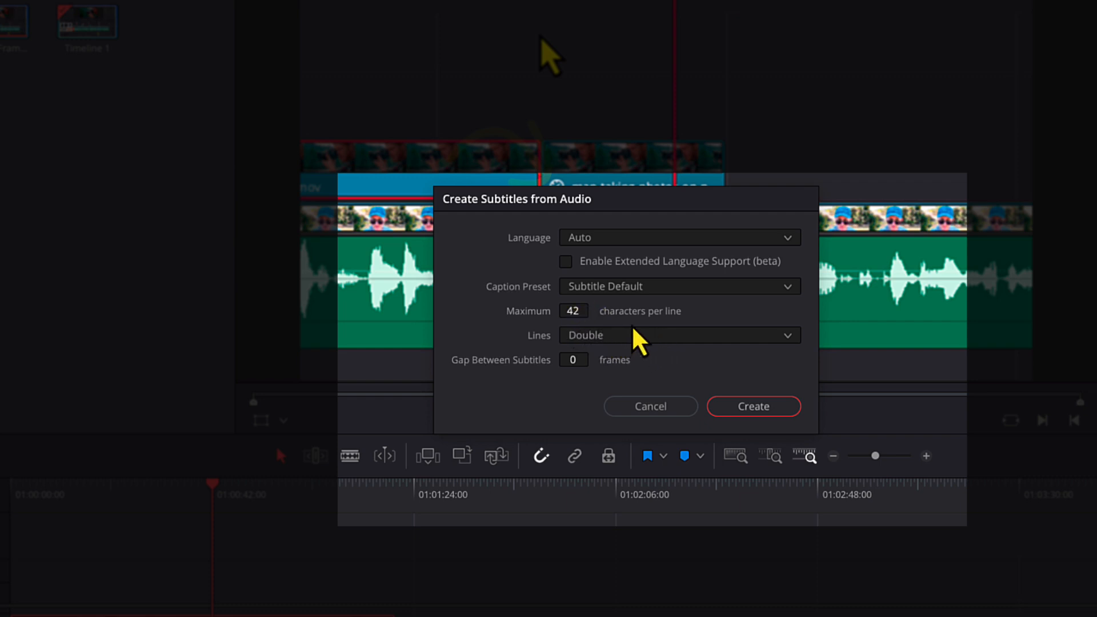
click(614, 337)
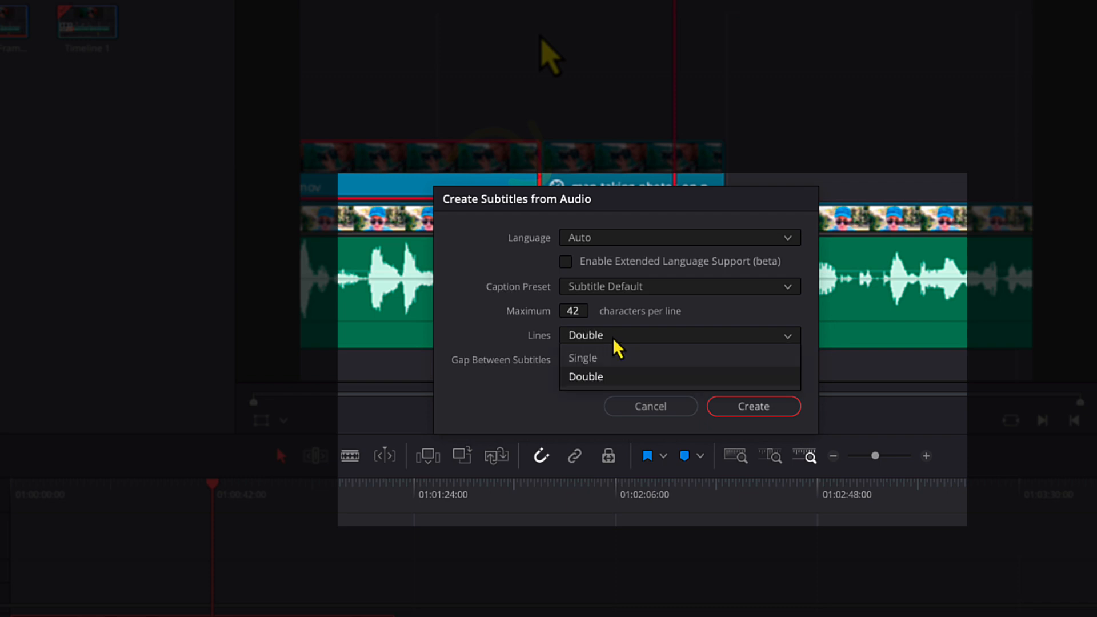
click(604, 358)
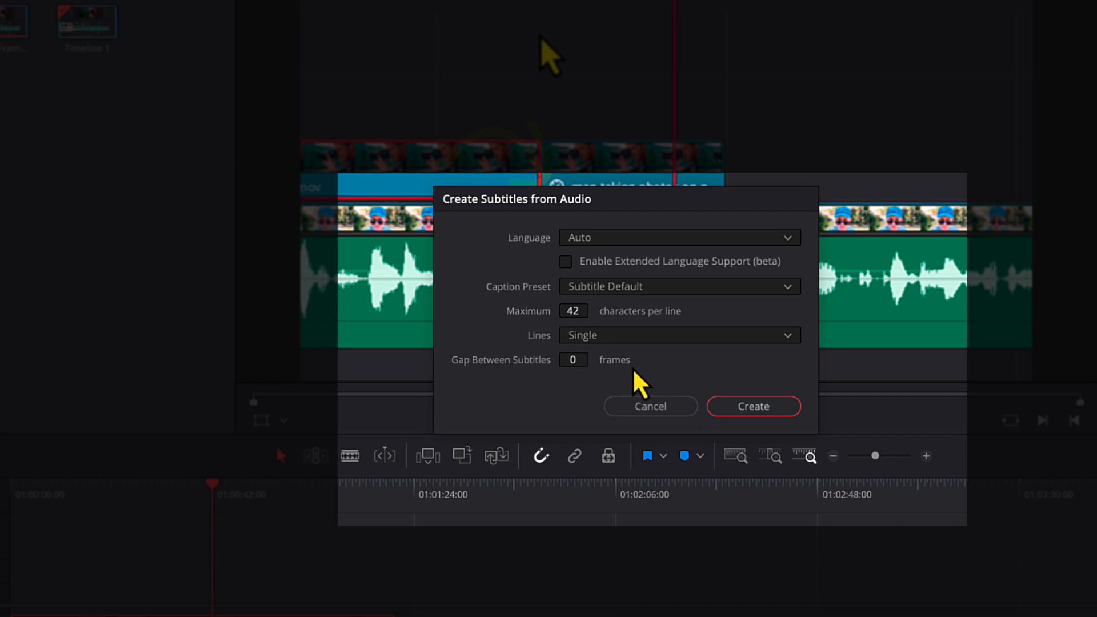
click(757, 411)
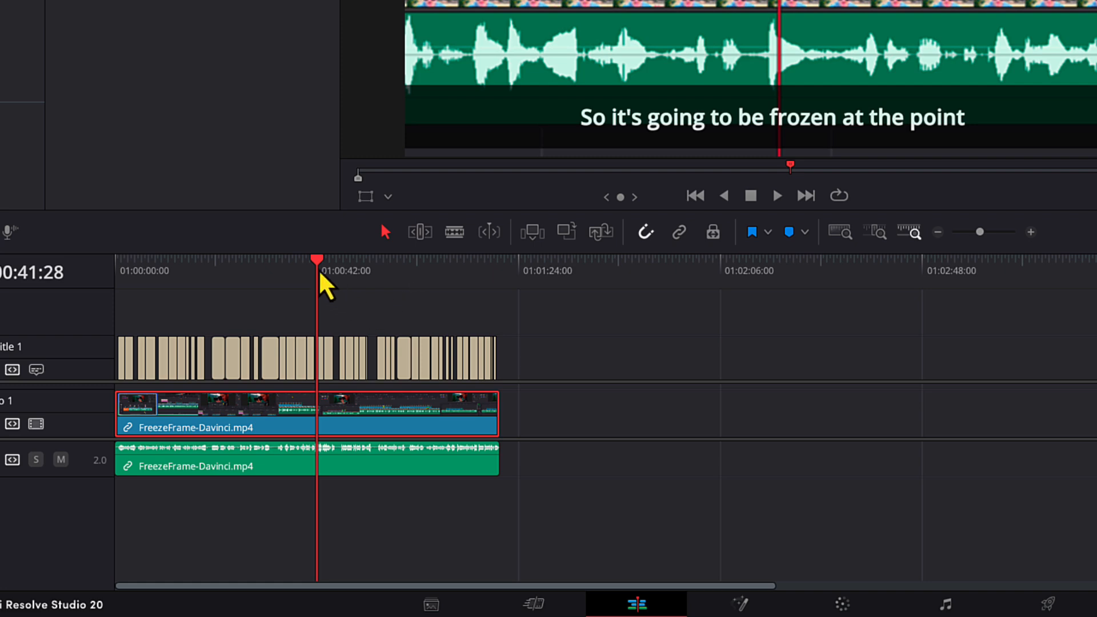
Scrub through the new captions to 01:00:43:20 and show the subtitle track's caption list.
drag(526, 351, 126, 351)
drag(285, 275, 323, 270)
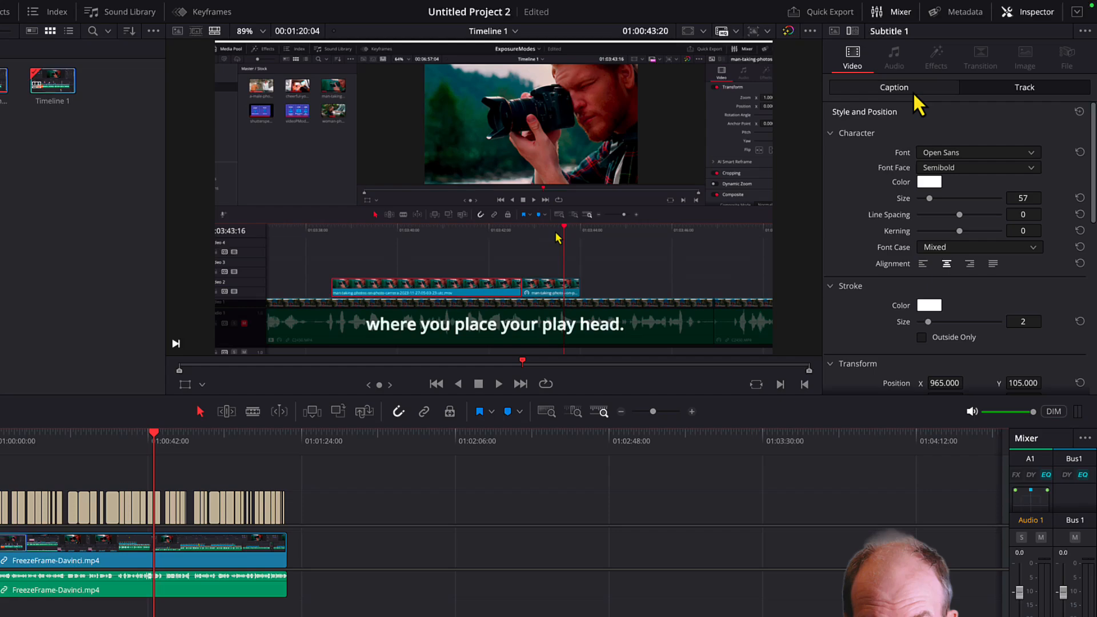
click(928, 79)
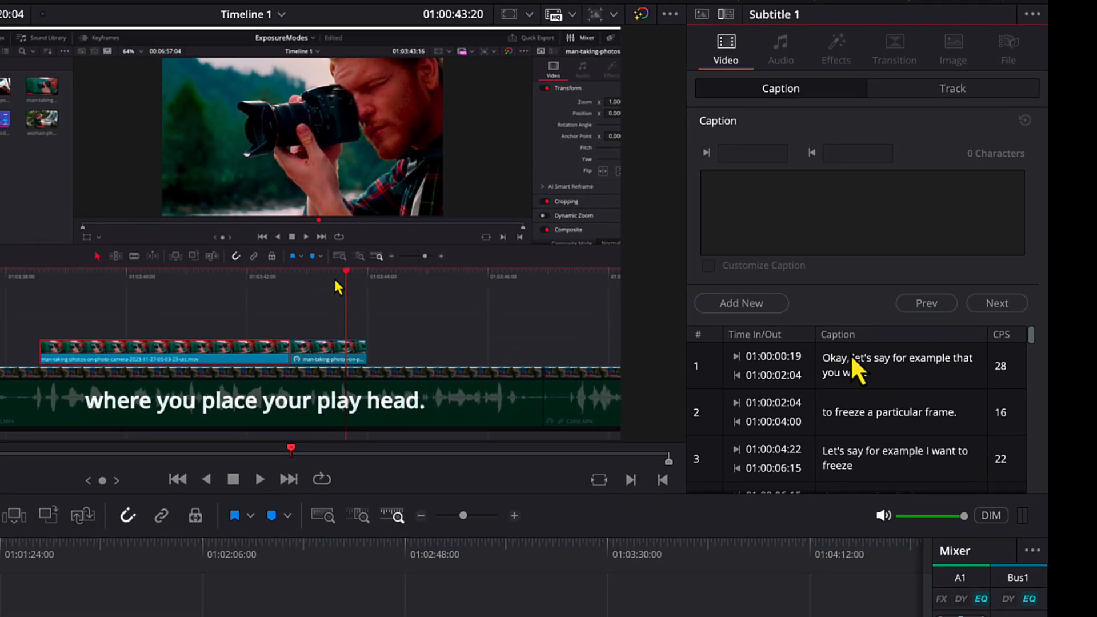
Enlarge the caption list, go through captions 1 to 4, and select the fourth caption's text.
click(852, 357)
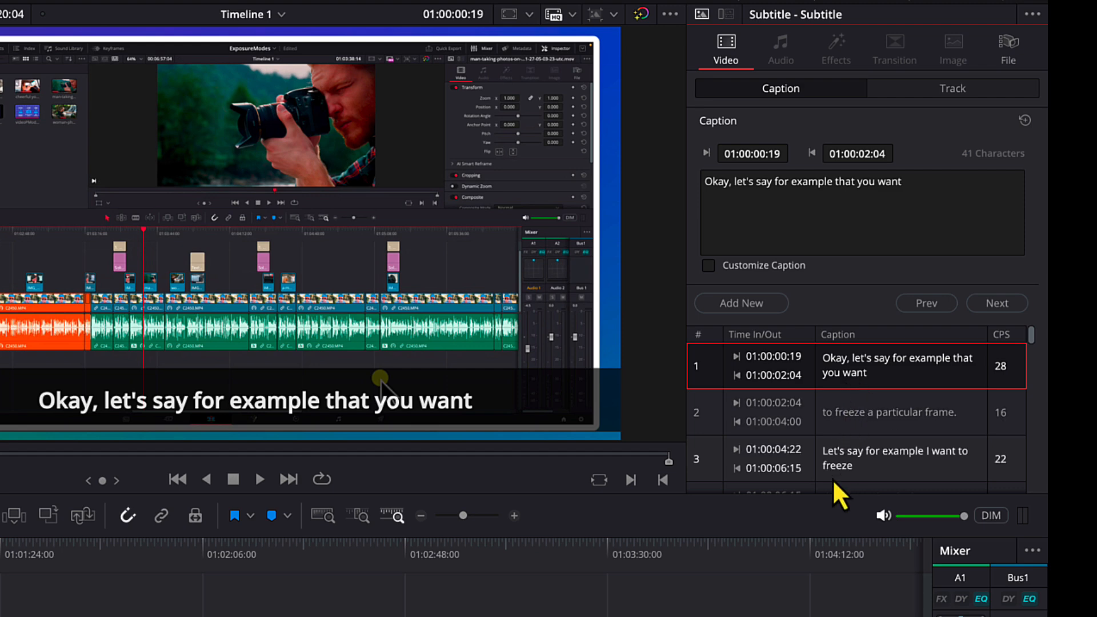
drag(837, 492, 842, 605)
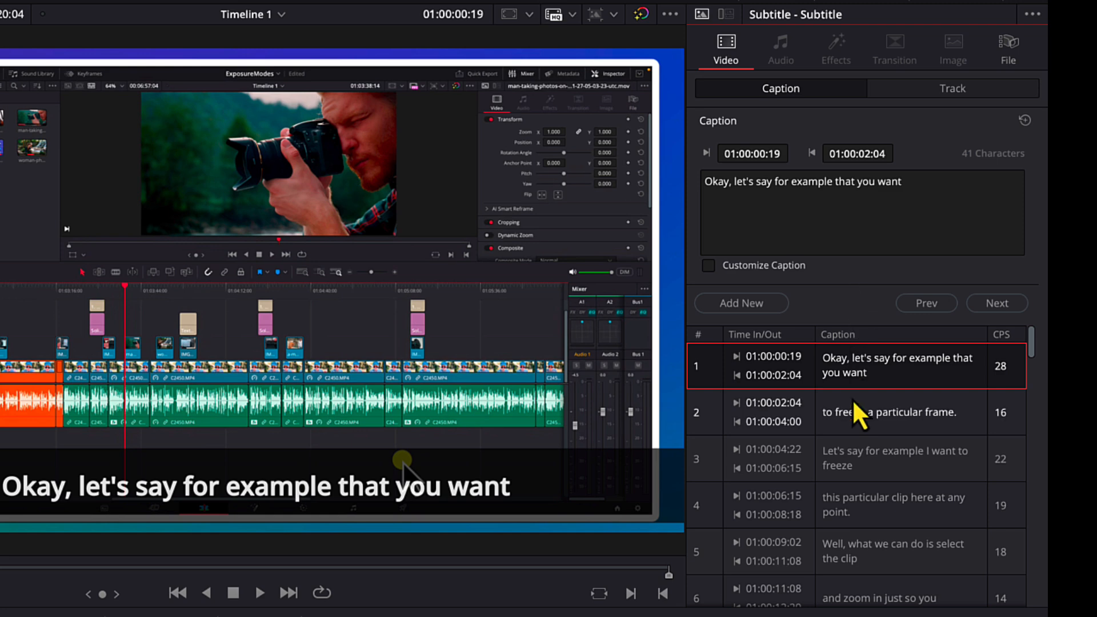
click(839, 407)
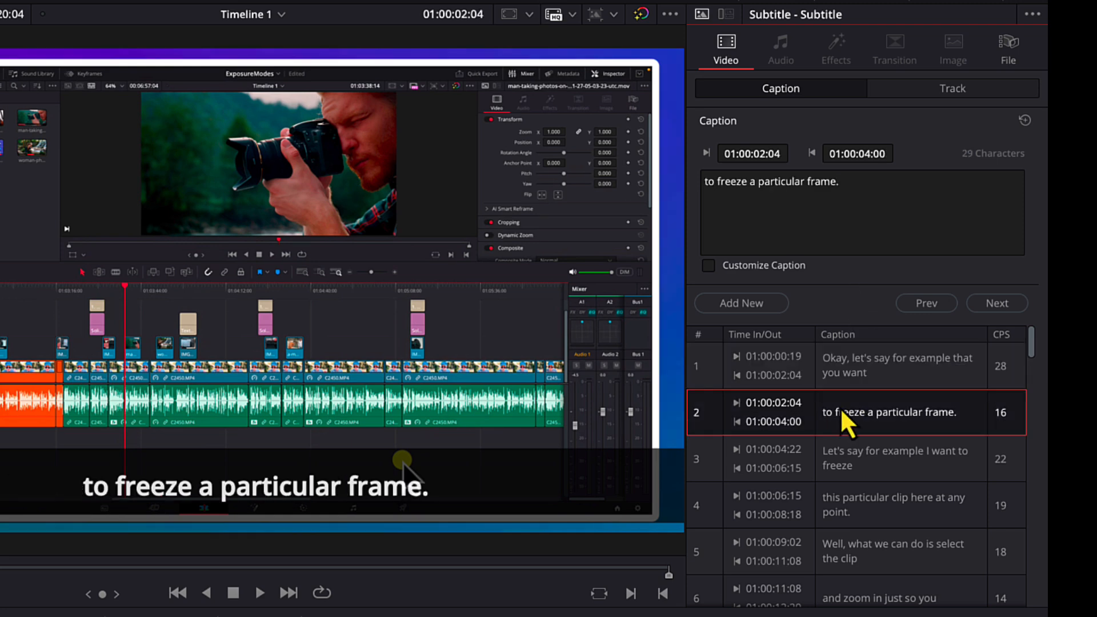
click(838, 451)
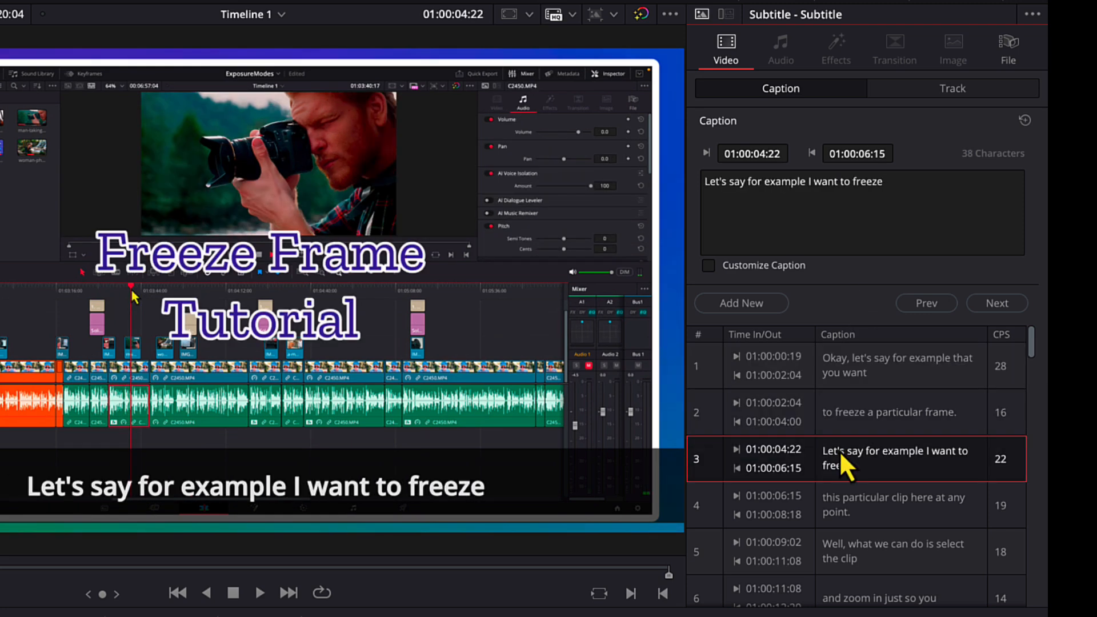
click(842, 488)
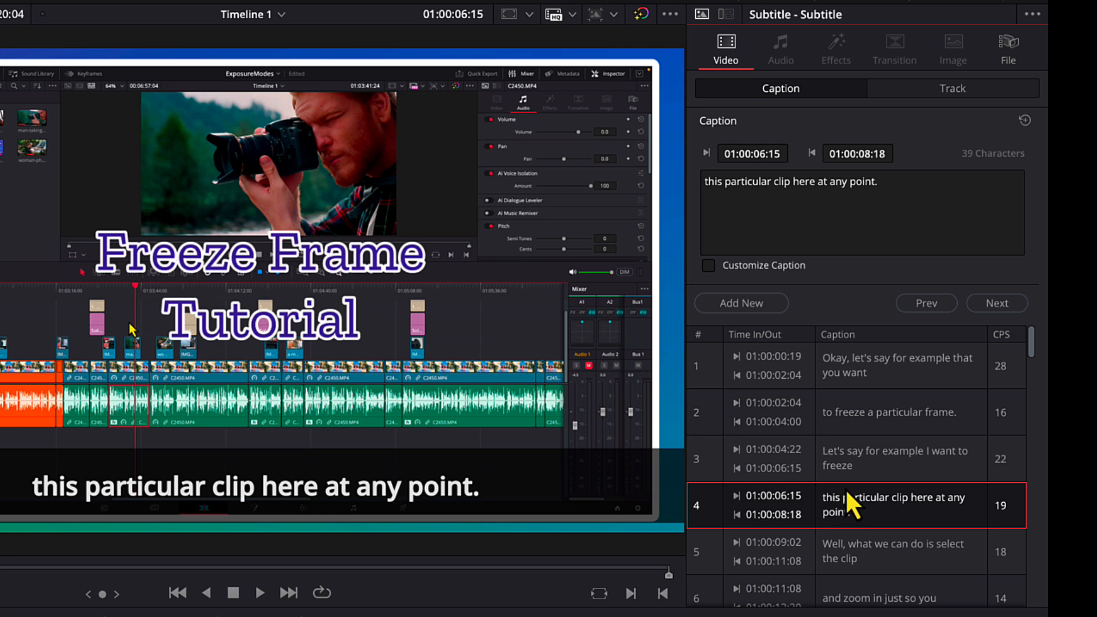
drag(925, 183, 702, 182)
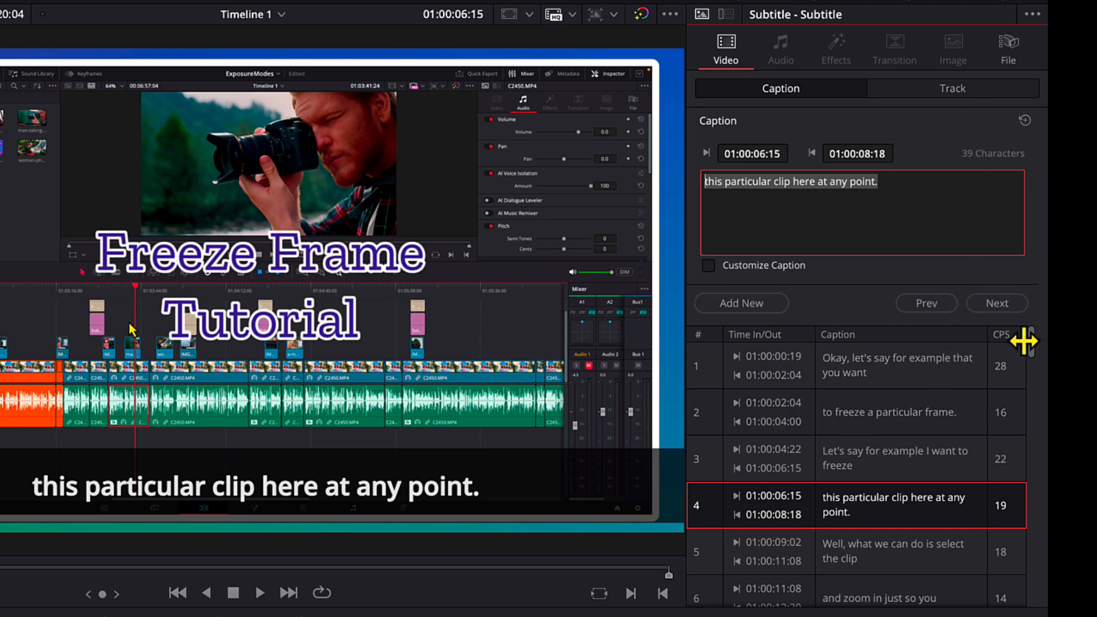
Check the subtitle track's font and colour choices, and set its character size to 66.
click(958, 92)
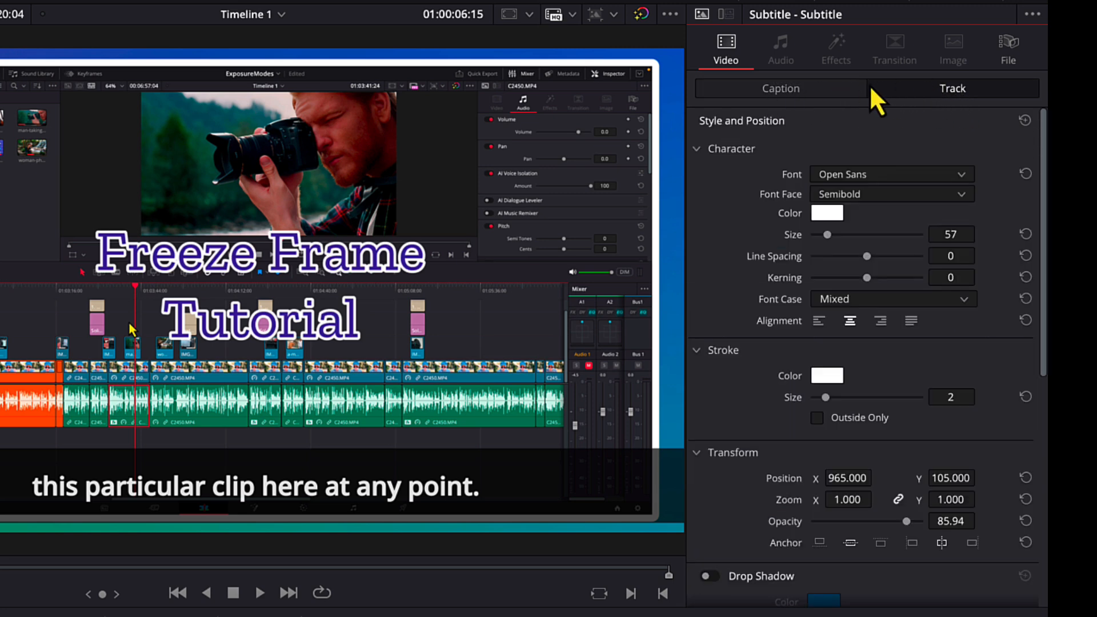
click(892, 171)
click(899, 169)
drag(826, 233, 829, 232)
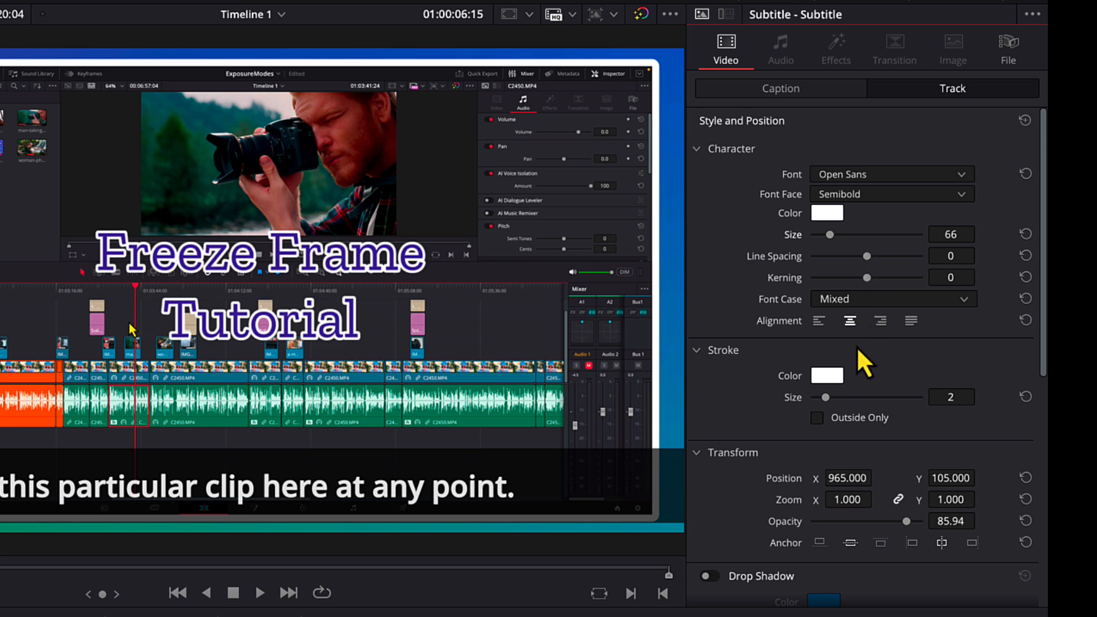
click(830, 213)
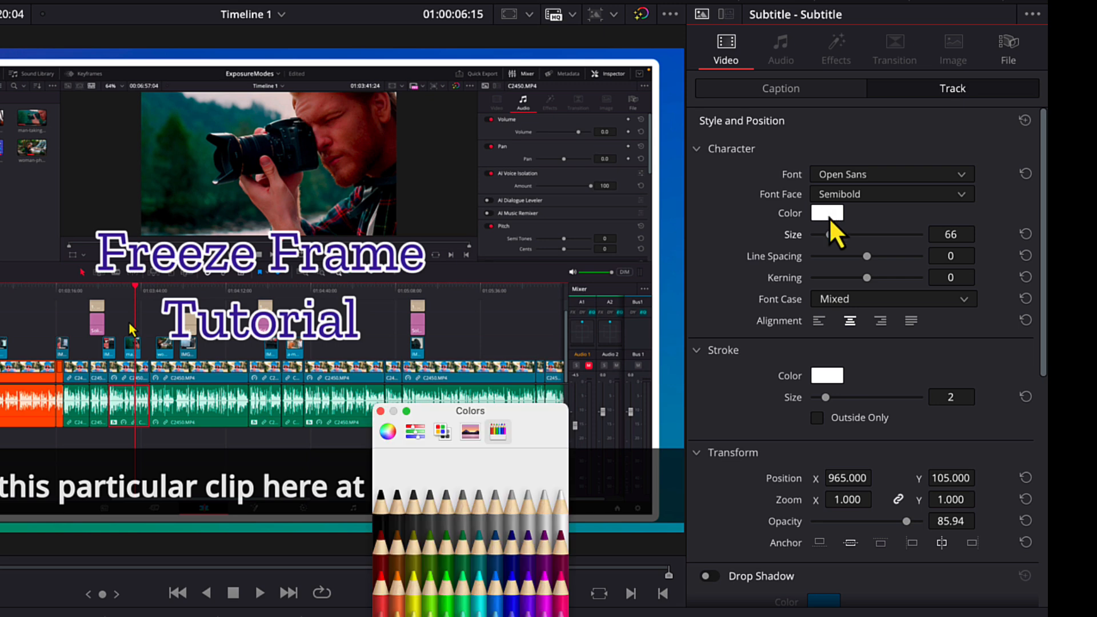
click(381, 411)
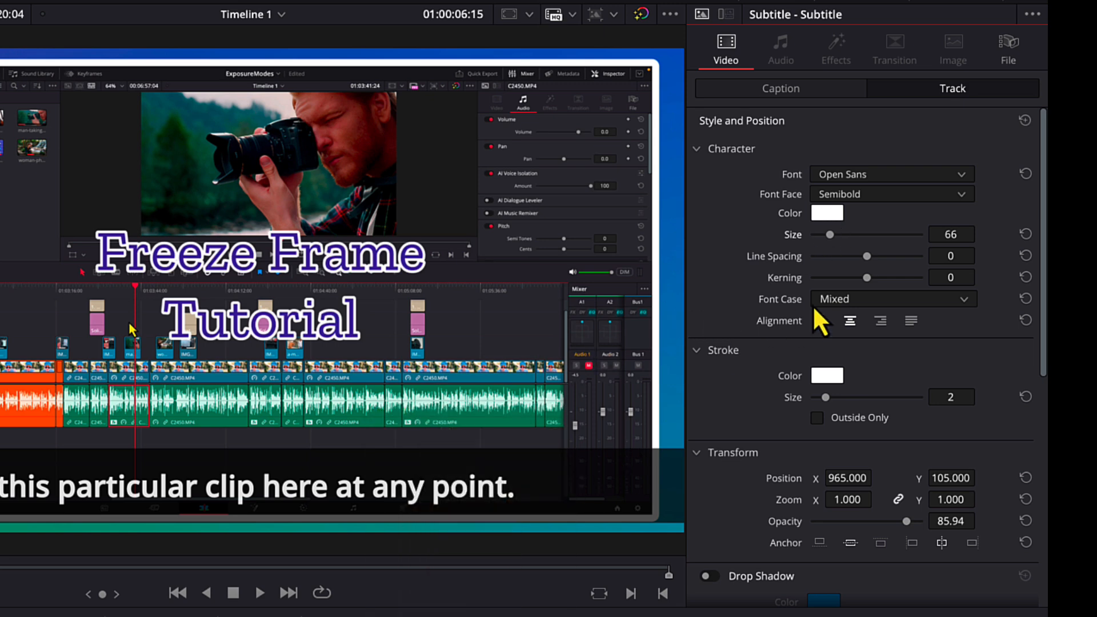
Switch the subtitle background off and back on, and do the same with its Override Sizing option.
scroll(834, 320, down, 2)
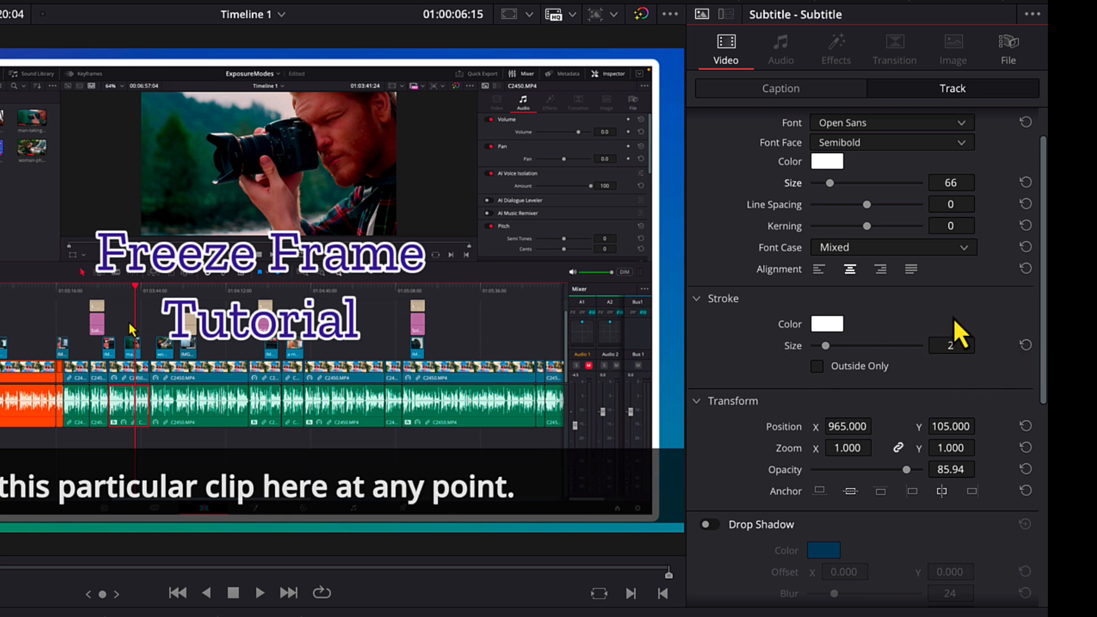
scroll(1034, 333, down, 10)
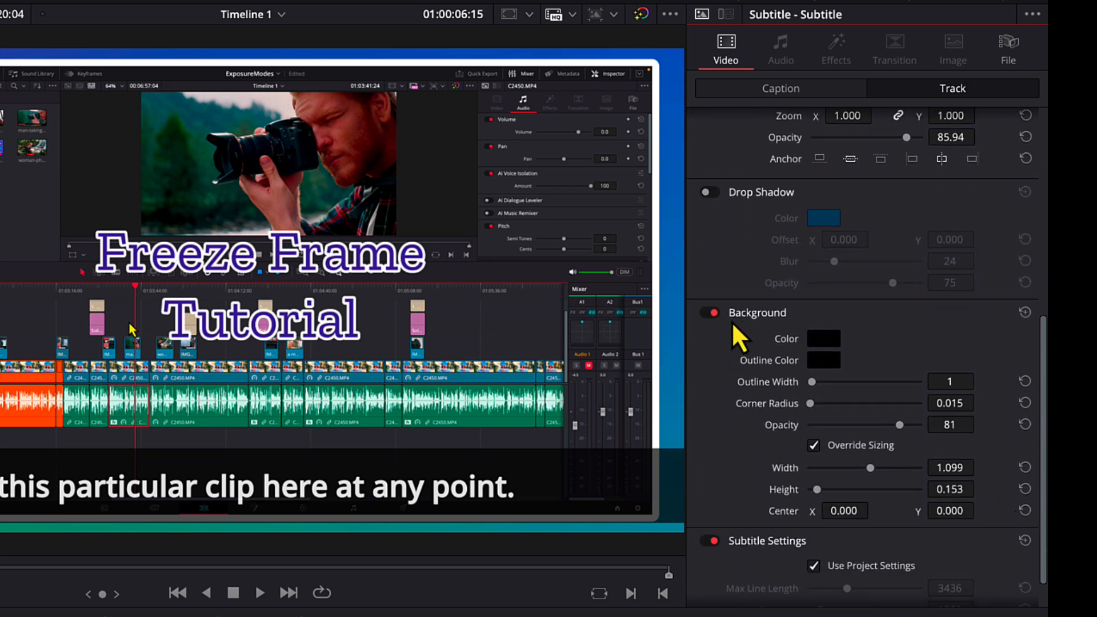
click(708, 313)
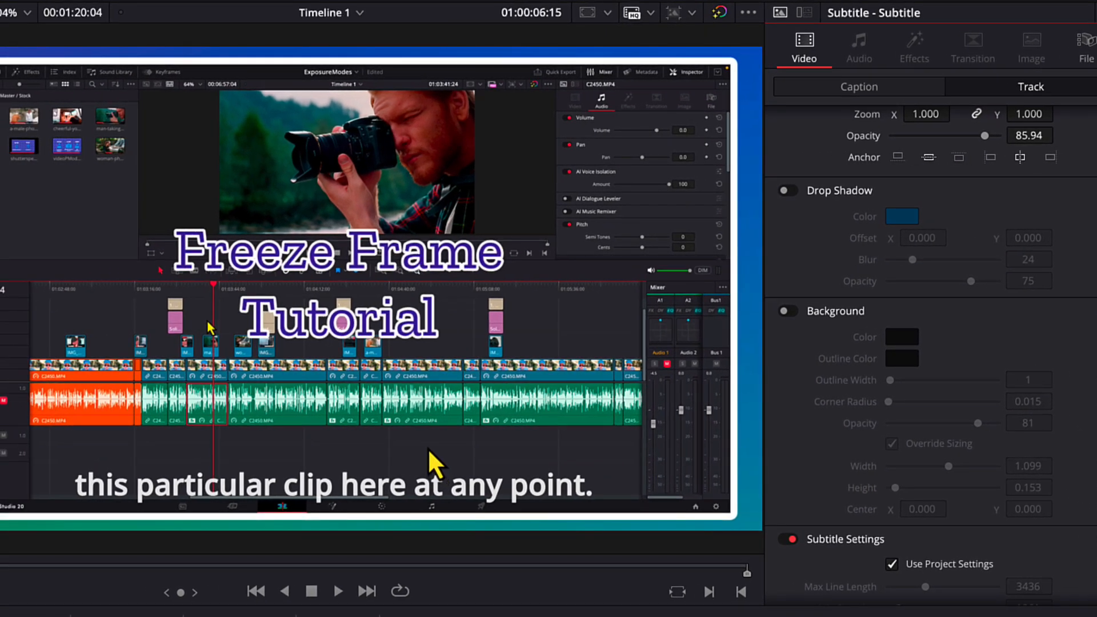
click(794, 312)
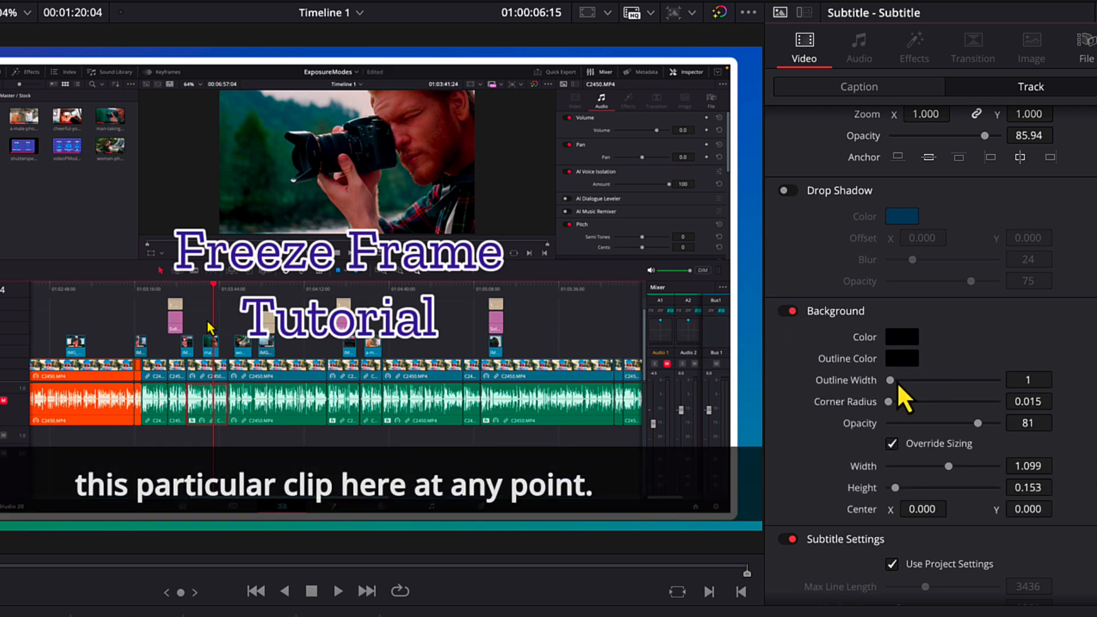
click(891, 446)
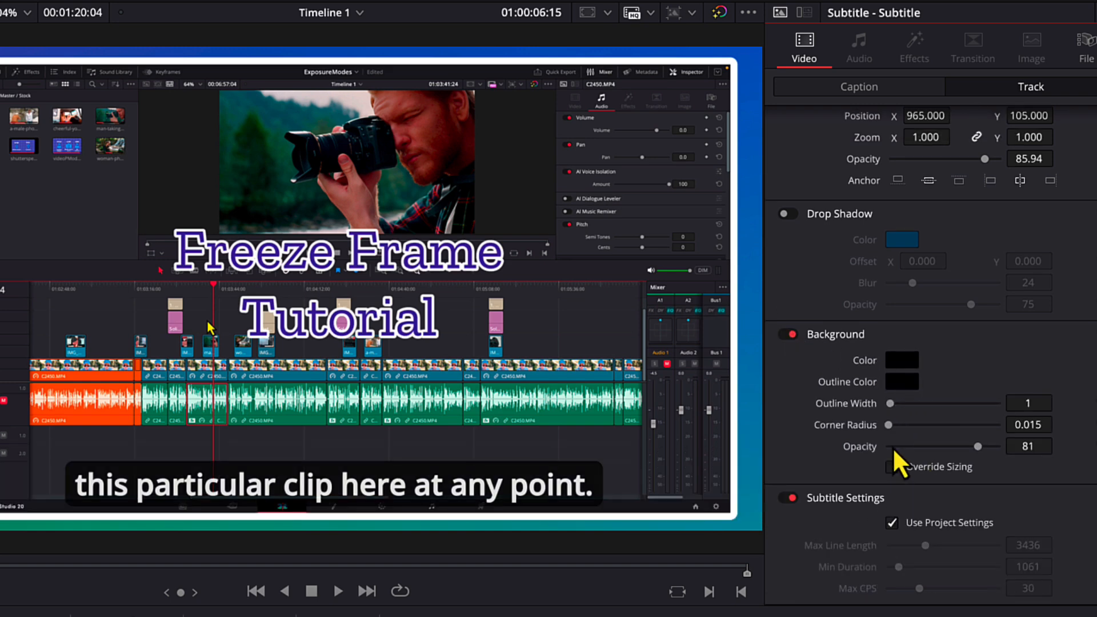
click(892, 467)
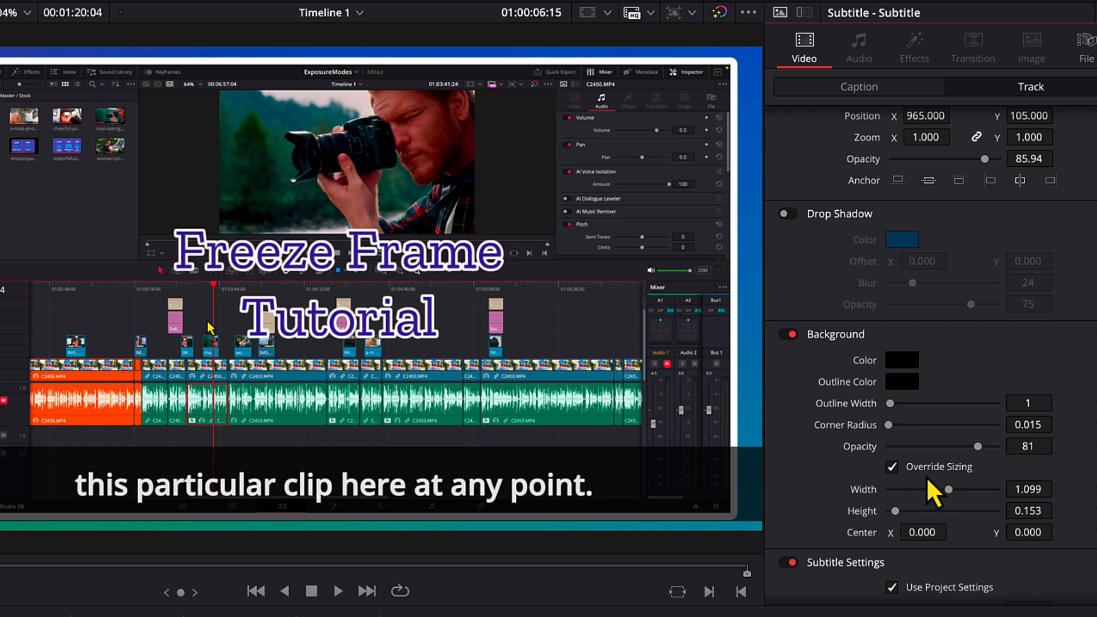
Resize the subtitle background to a width of 1.038 and height of 0.092, and set its opacity to 76.
drag(949, 489, 892, 512)
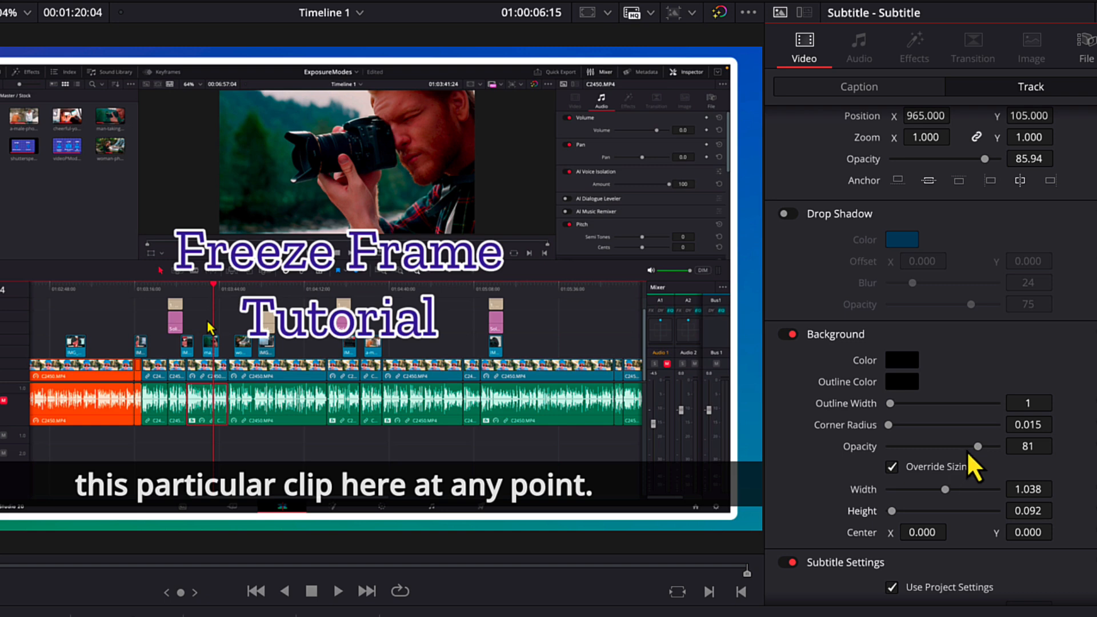
mouse_move(977, 446)
mouse_down()
mouse_move(927, 457)
mouse_move(973, 458)
mouse_up()
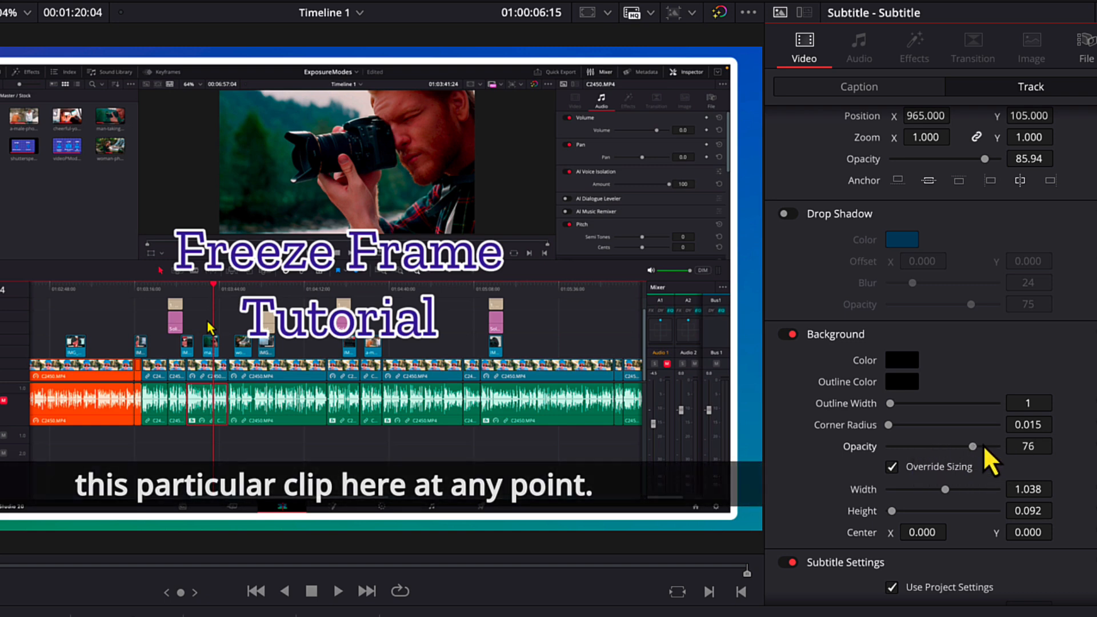
scroll(979, 466, up, 4)
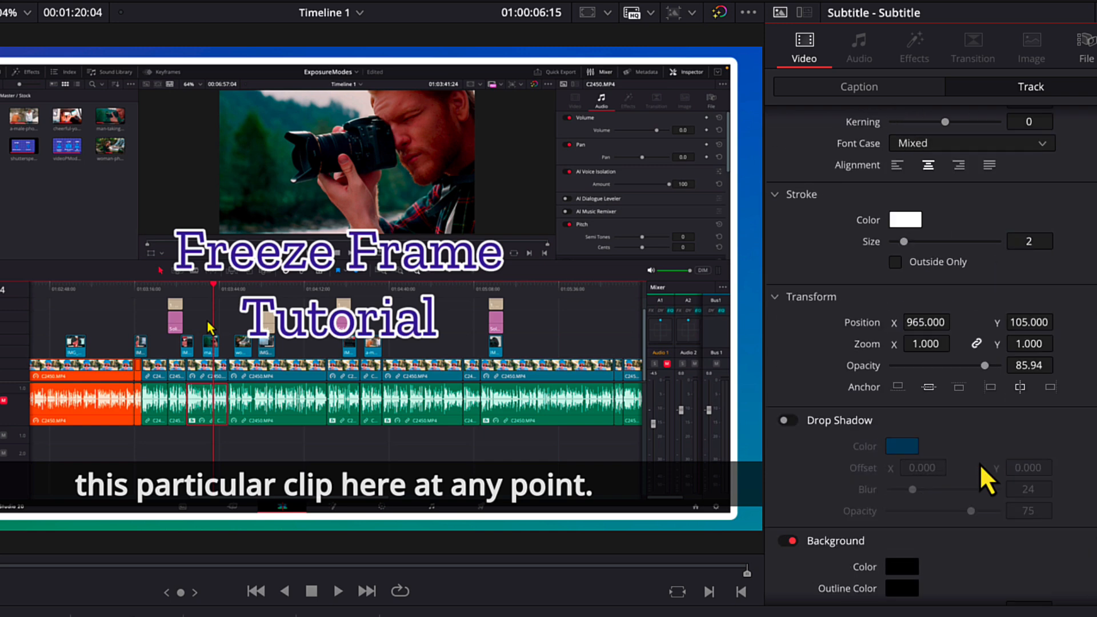
scroll(979, 464, up, 3)
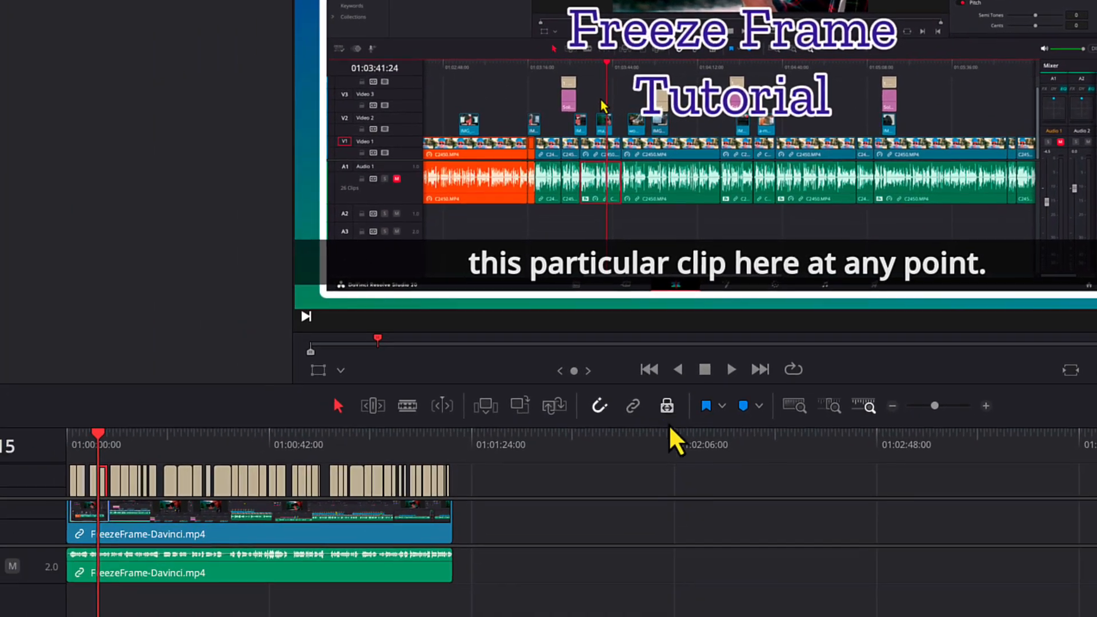
Delete all the single-line captions from the timeline's subtitle track and select the FreezeFrame-Davinci.mp4 video clip.
drag(516, 480, 64, 460)
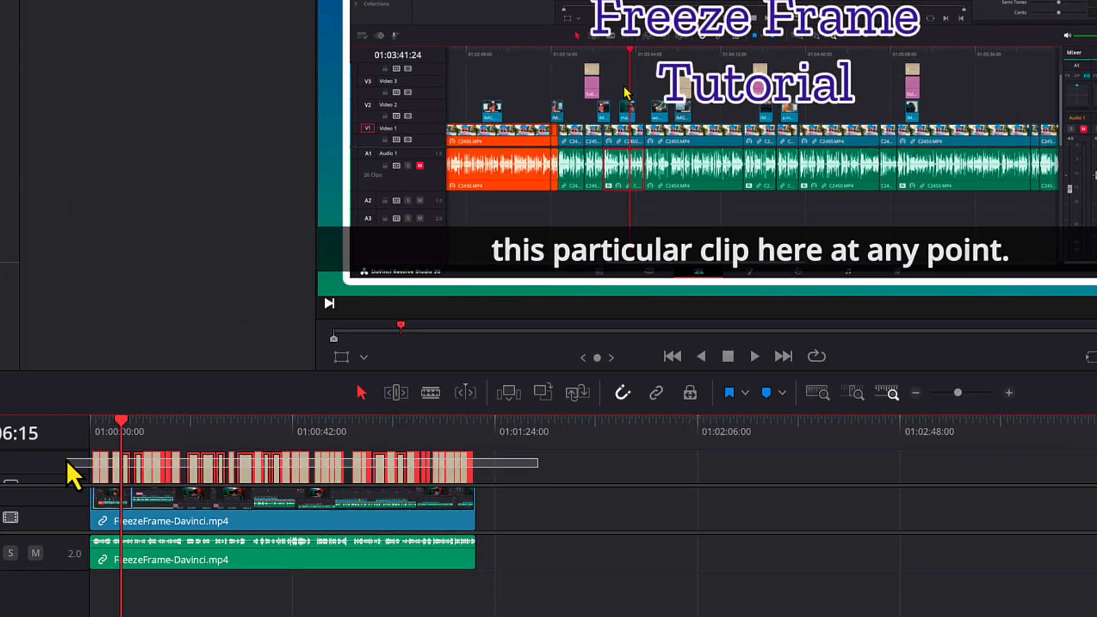
key(Delete)
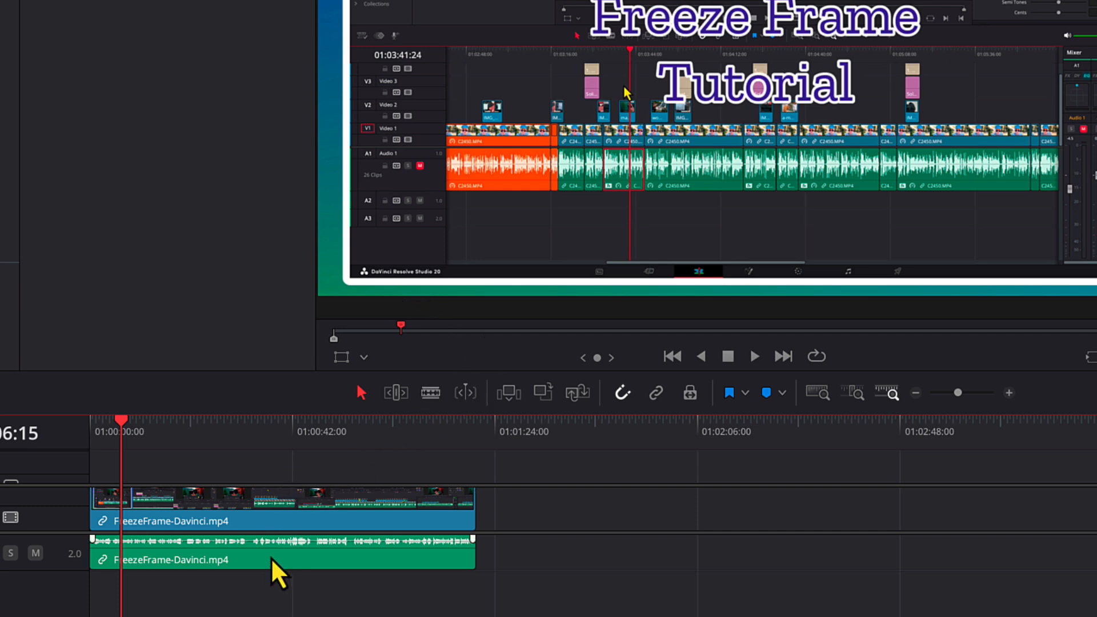
click(284, 521)
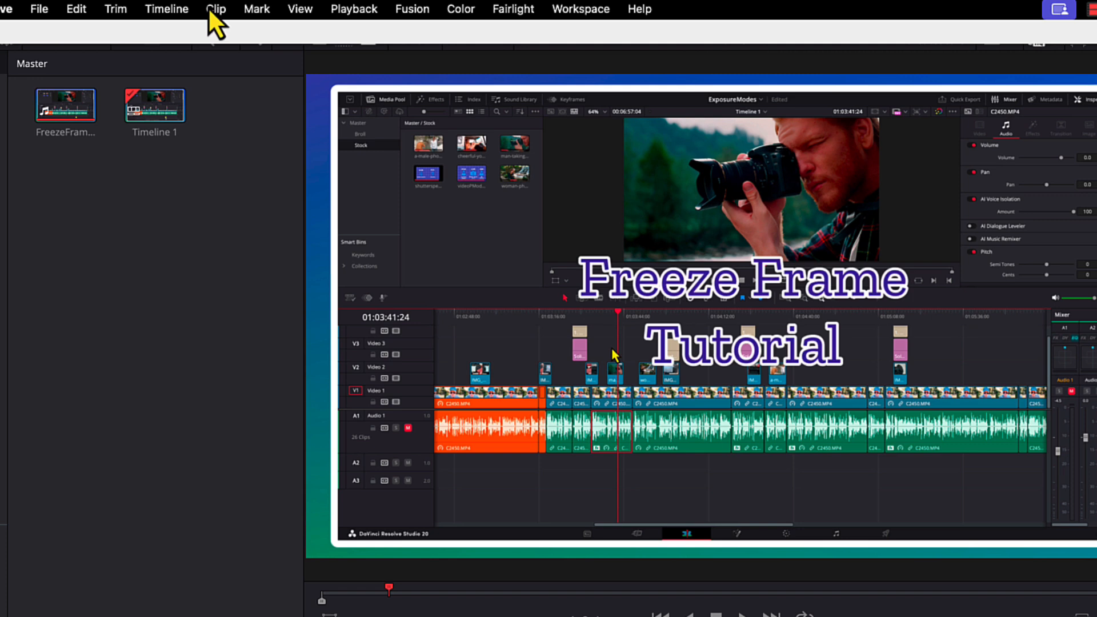
Create subtitles from the timeline's audio with Lines set to Double, the Subtitle Default preset and 42 characters per line.
click(166, 9)
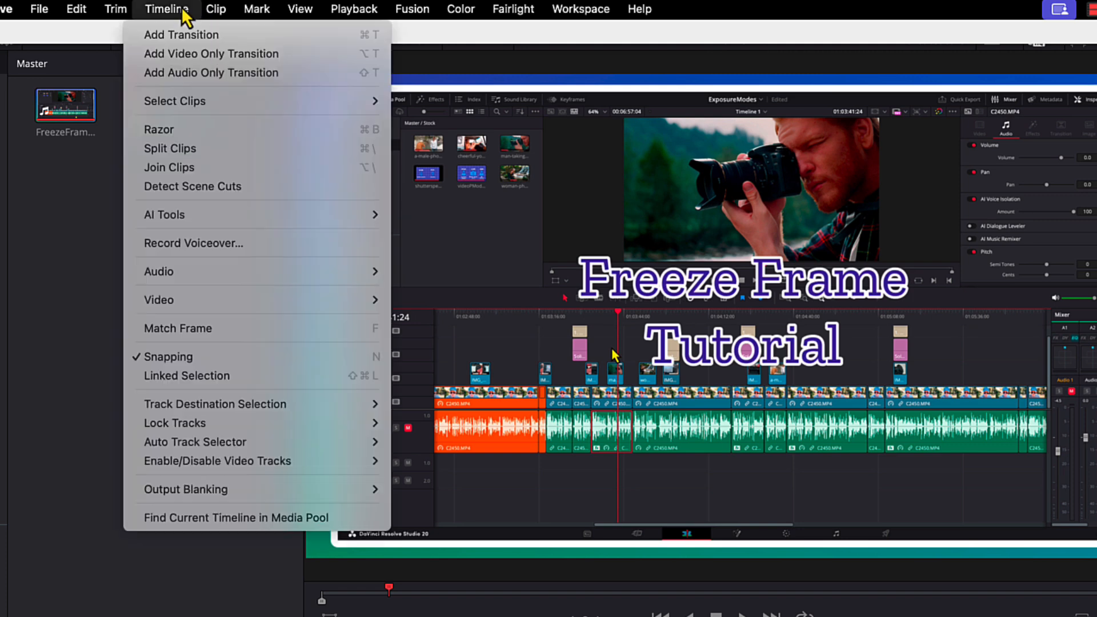
mouse_move(217, 209)
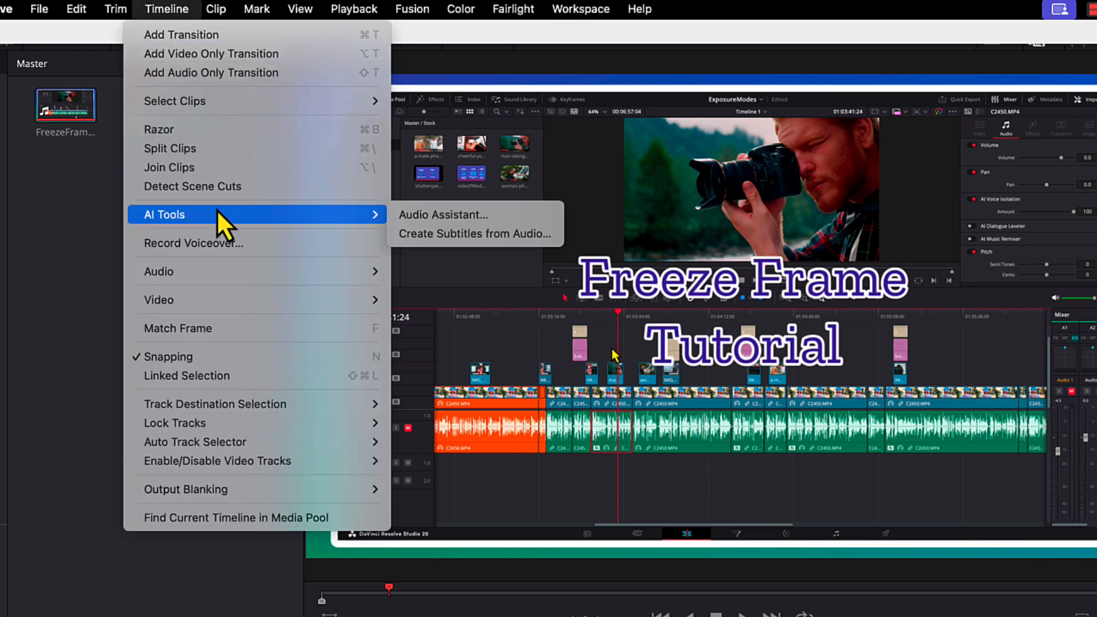
click(428, 232)
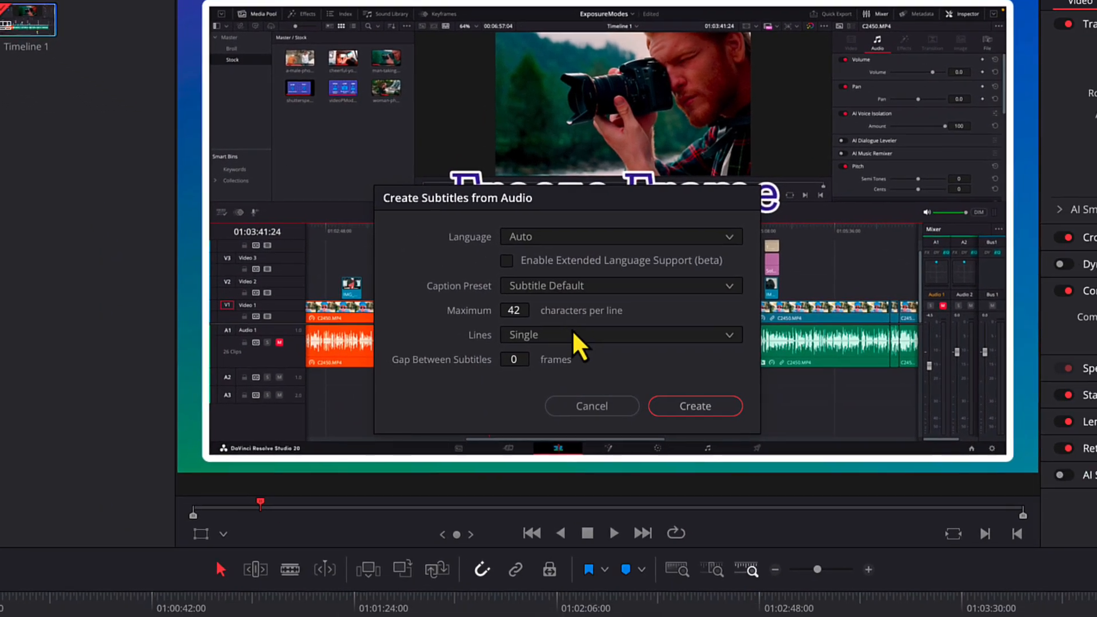
click(572, 332)
click(540, 375)
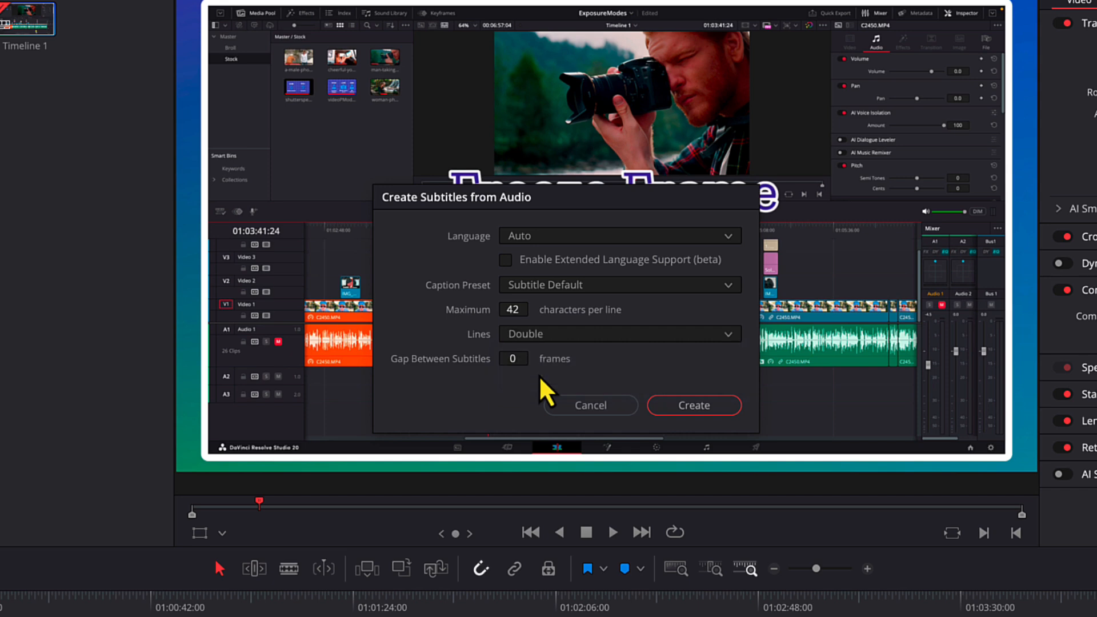
click(695, 406)
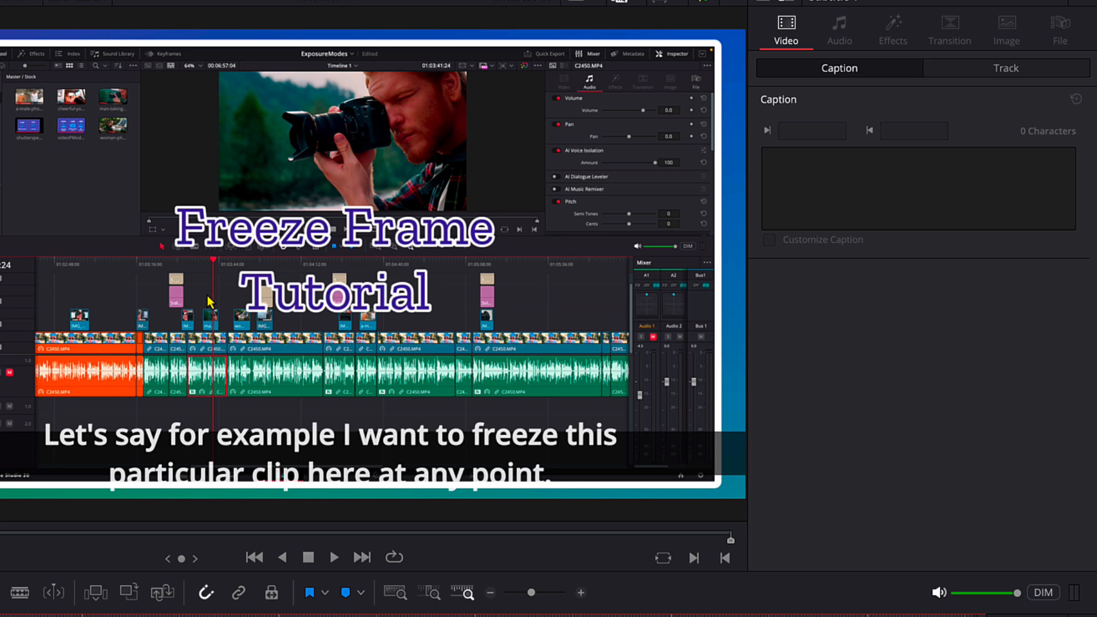
Set the subtitle track's background height to 0.198 so it covers both caption lines.
click(1004, 70)
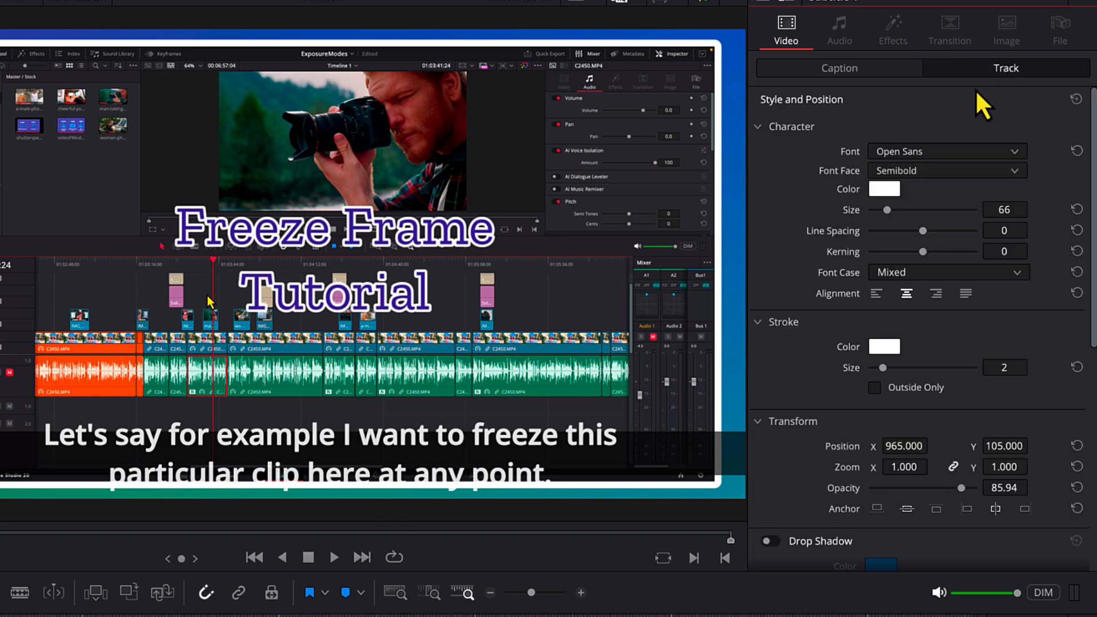
scroll(1076, 502, down, 6)
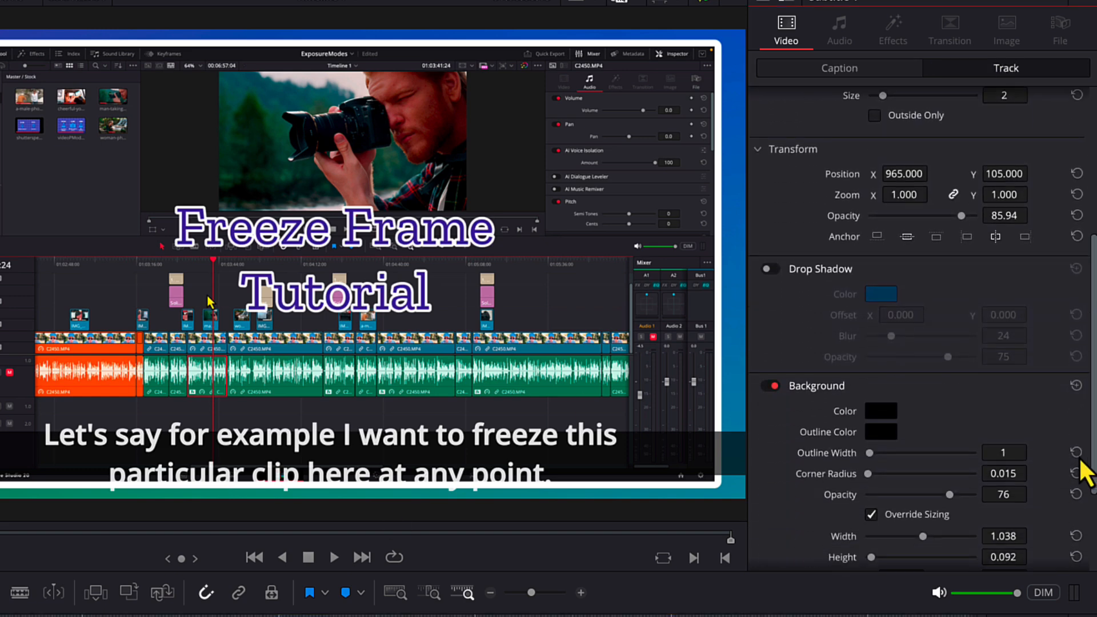
scroll(1076, 501, down, 1)
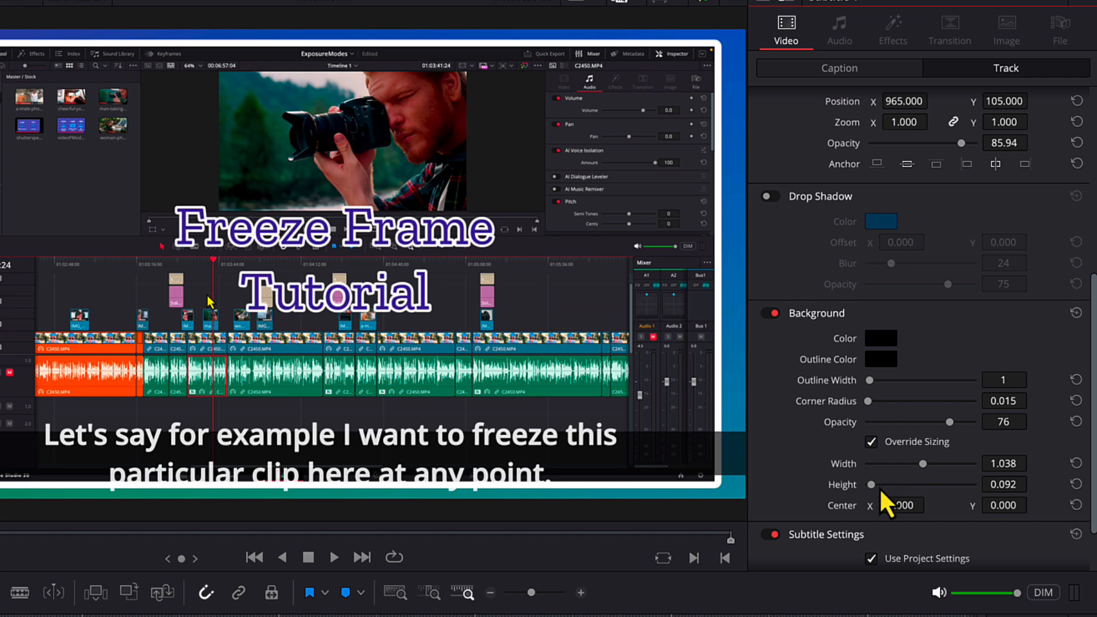
drag(879, 487, 876, 488)
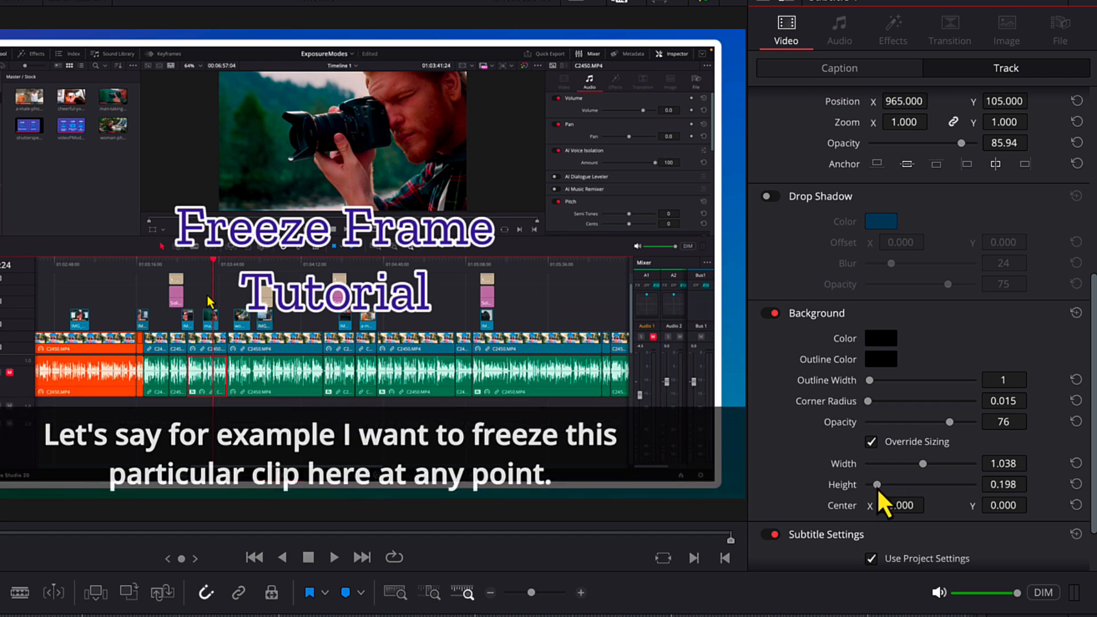